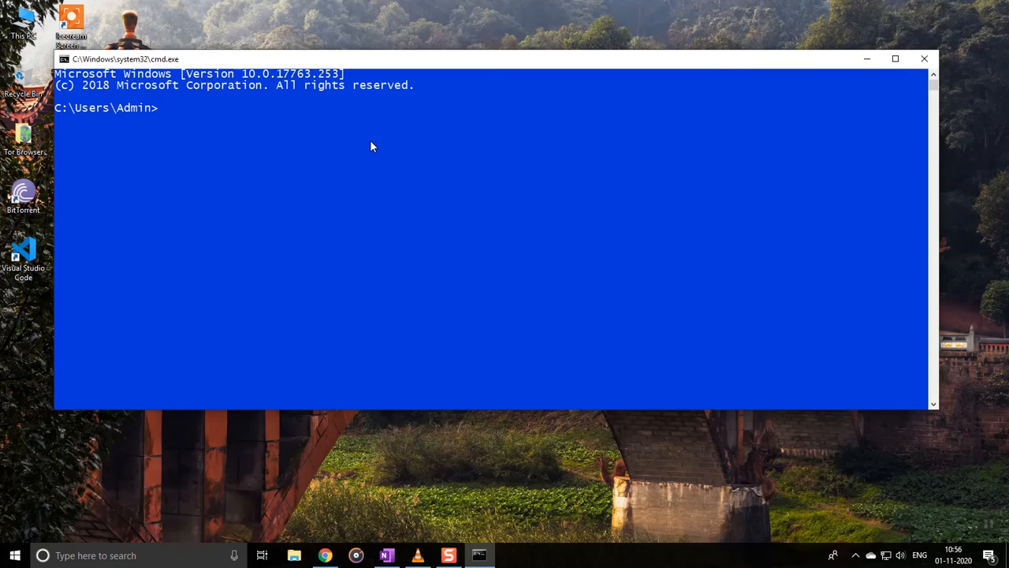
Step: Run java -version in Command Prompt, get the 'not recognized' error, and minimize the window
{"action": "type", "text": "java -version"}
{"action": "key", "text": "Return"}
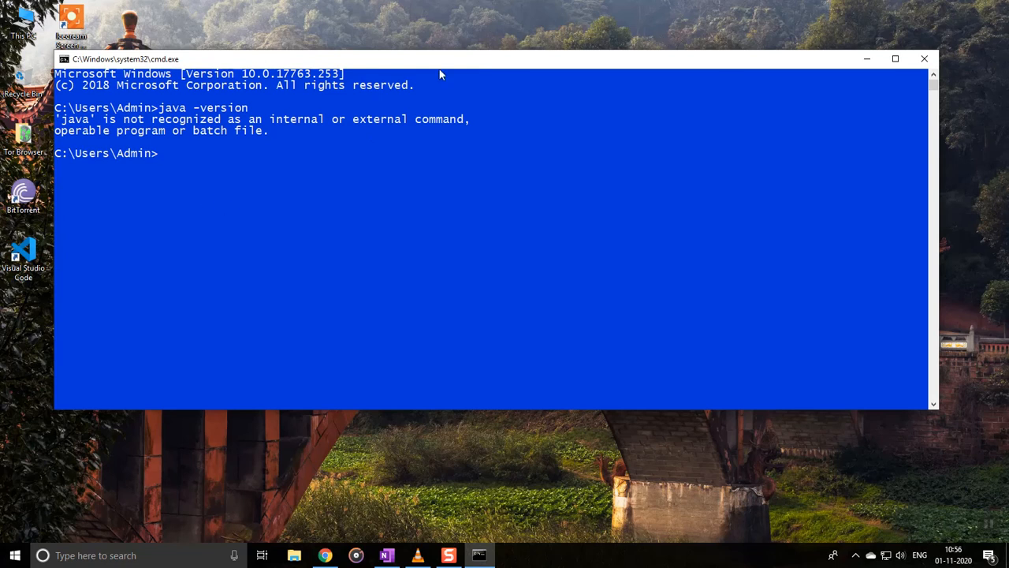
{"action": "left_click", "coordinate": [867, 59]}
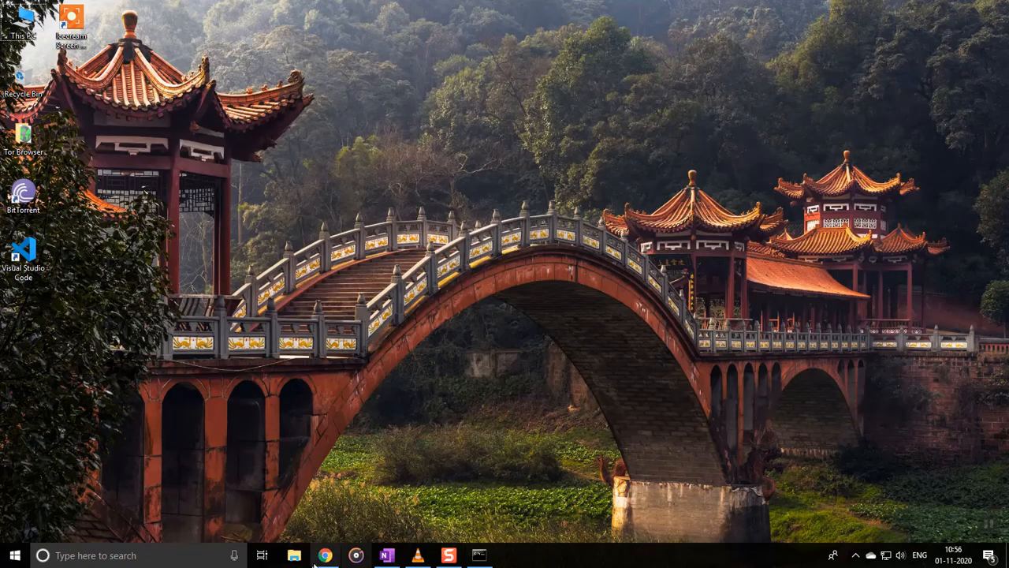
{"action": "key", "text": "super+e"}
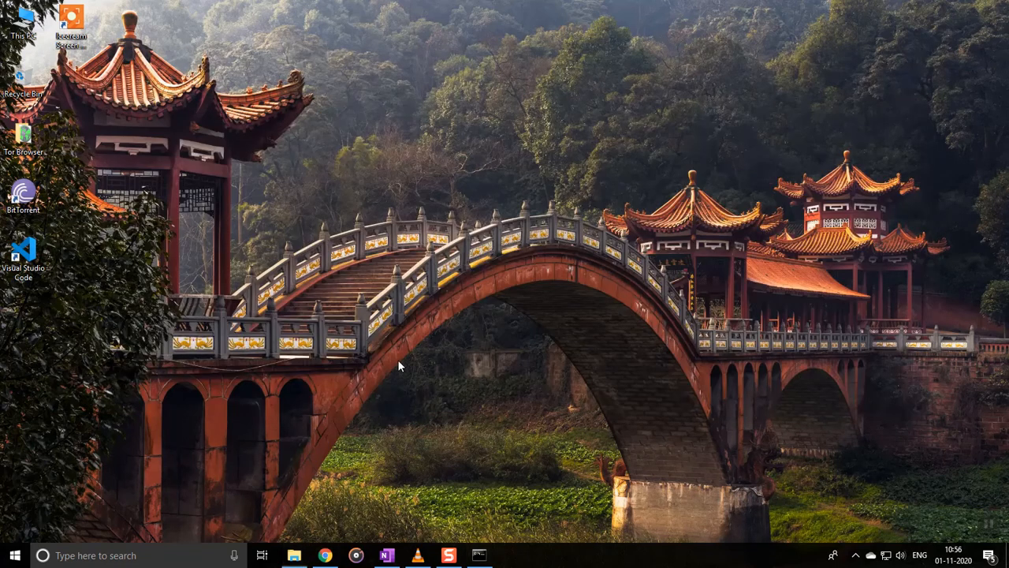
{"action": "left_click", "coordinate": [904, 178]}
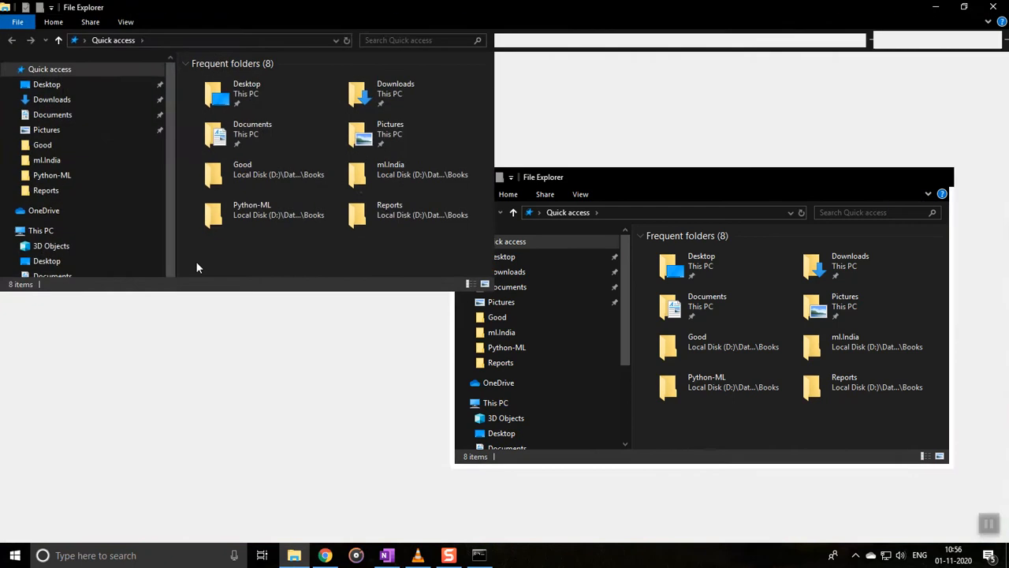
{"action": "left_click", "coordinate": [56, 352]}
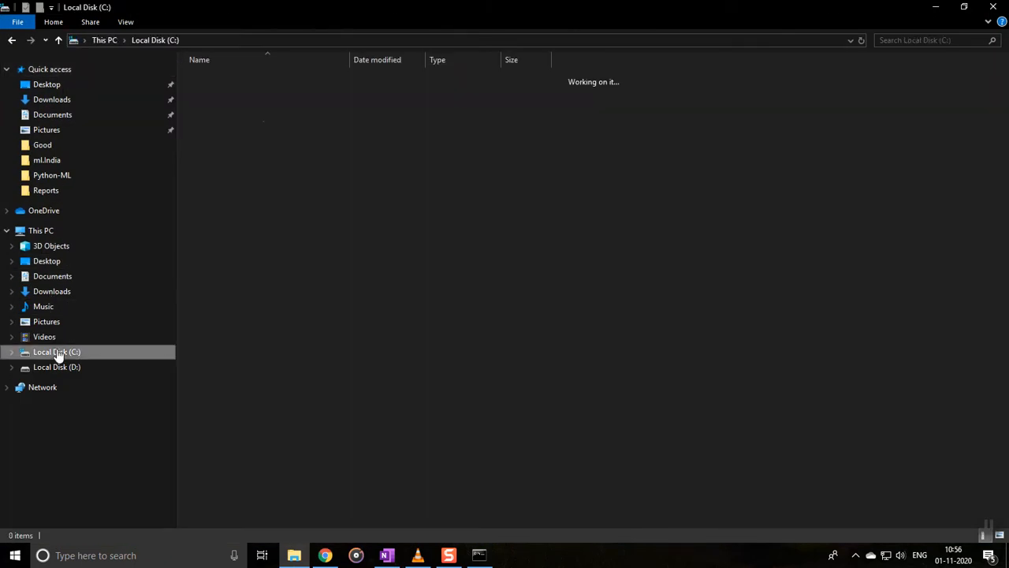
{"action": "left_click", "coordinate": [226, 105]}
{"action": "double_click", "coordinate": [227, 105]}
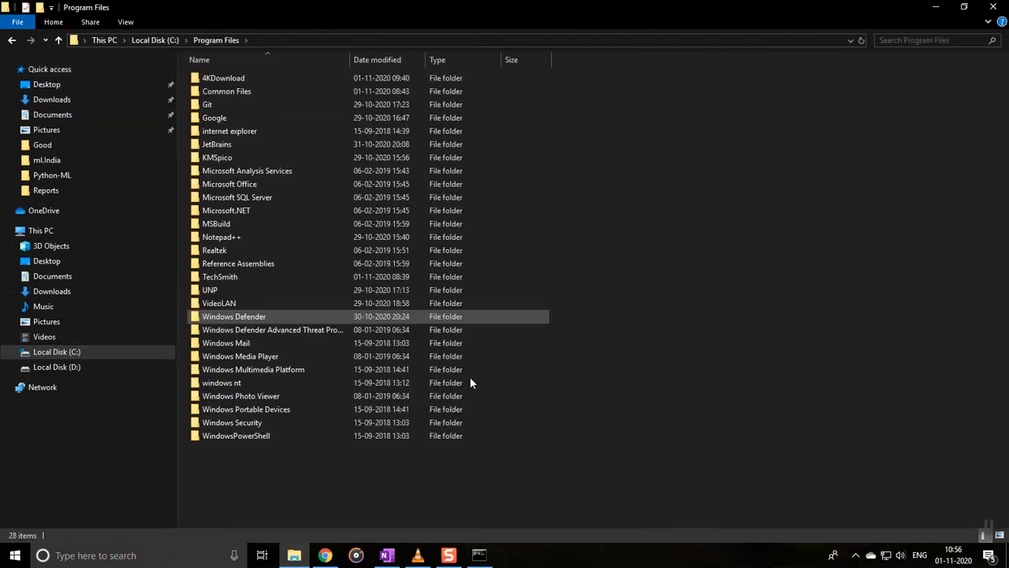
{"action": "key", "text": "j"}
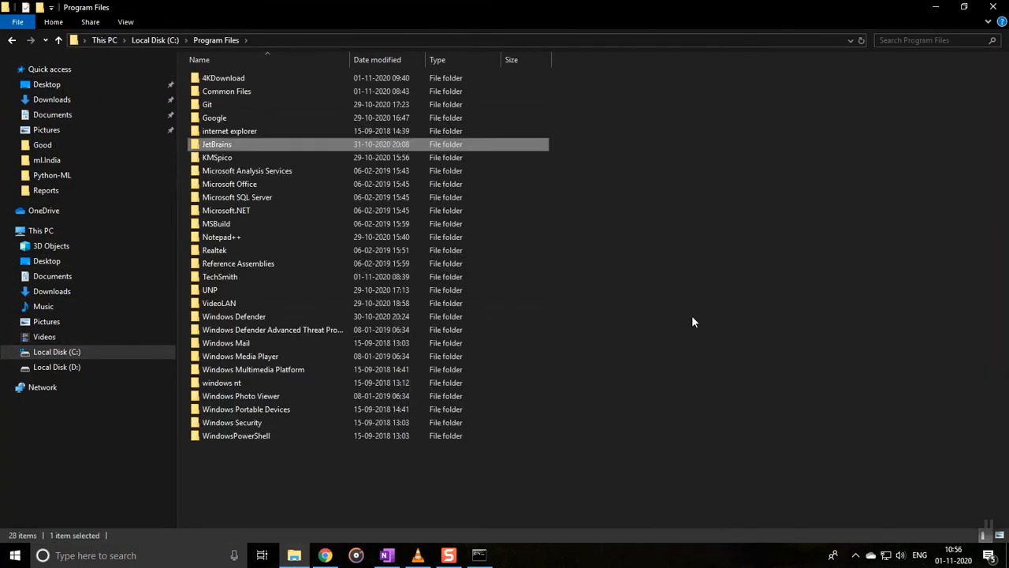
{"action": "left_click", "coordinate": [162, 40]}
{"action": "double_click", "coordinate": [236, 118]}
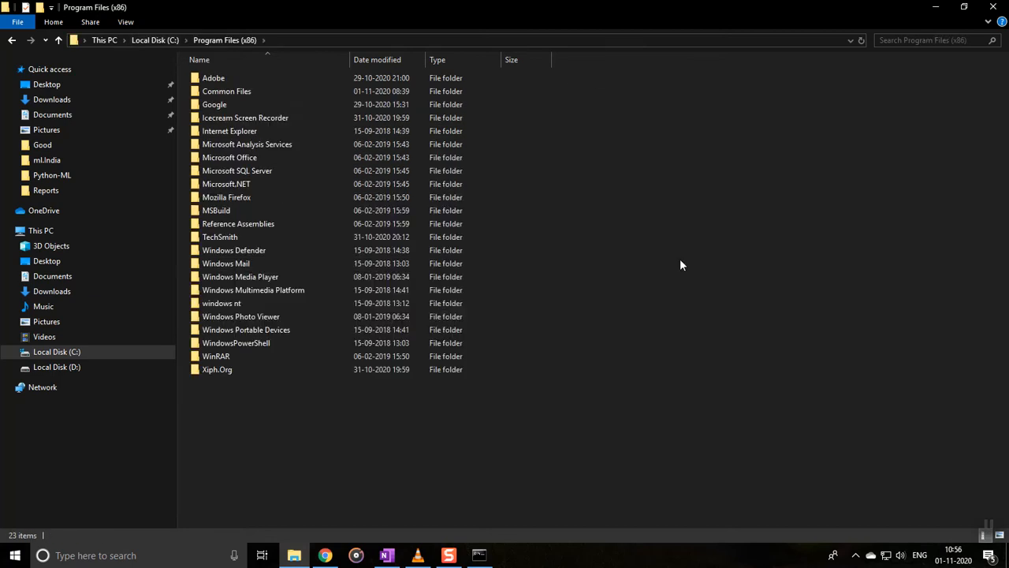
{"action": "left_click", "coordinate": [946, 8]}
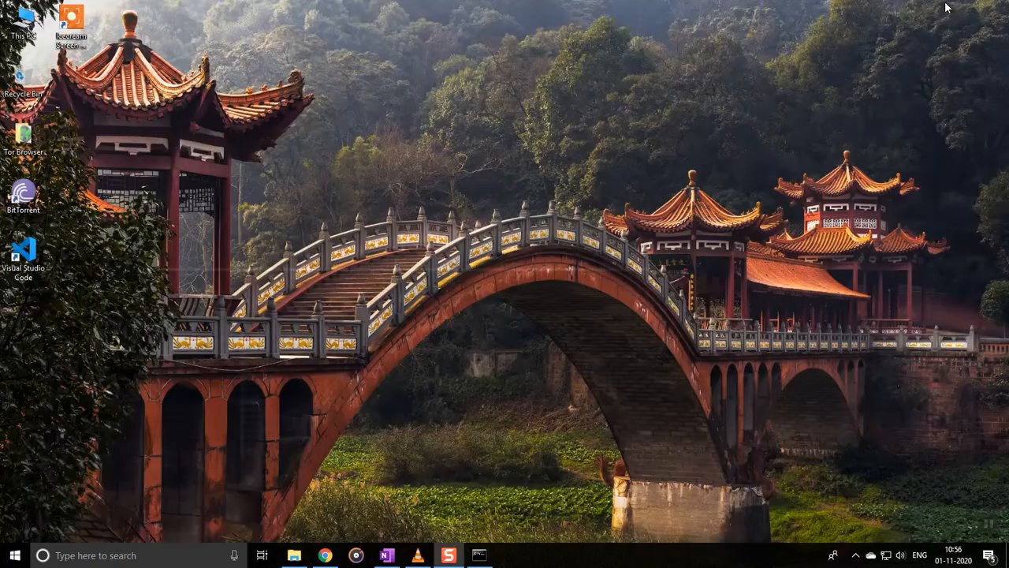
Step: Search 'jdk download for windows 10 64 bit' in Chrome and open Oracle's JDK 8 downloads page
{"action": "left_click", "coordinate": [326, 555]}
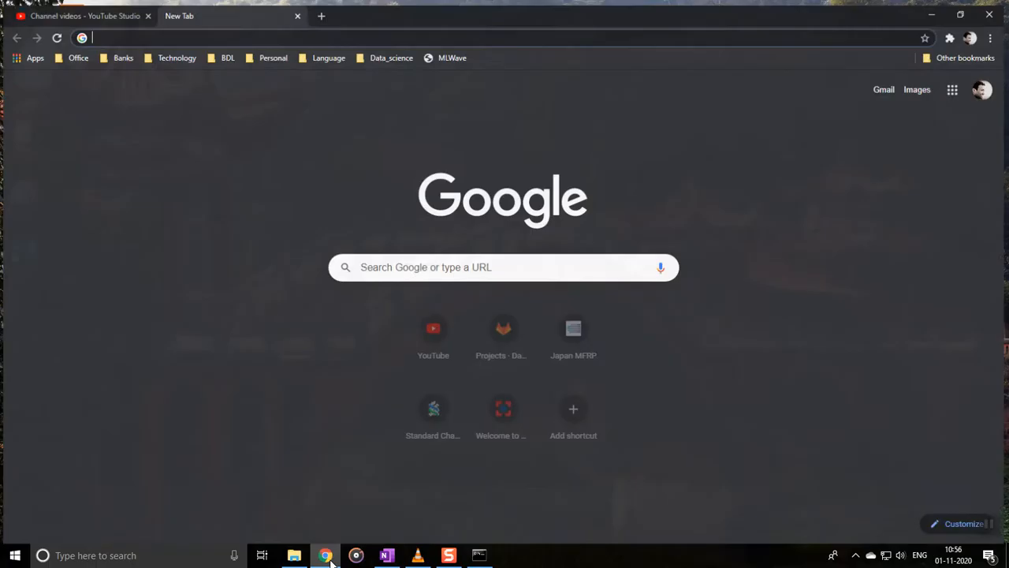
{"action": "left_click", "coordinate": [256, 31]}
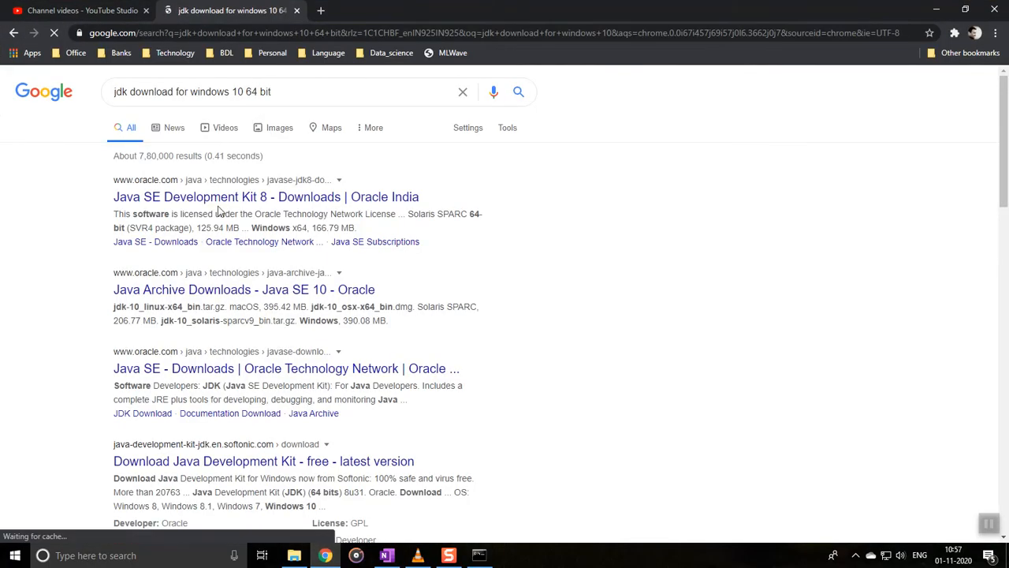
{"action": "middle_click", "coordinate": [225, 199]}
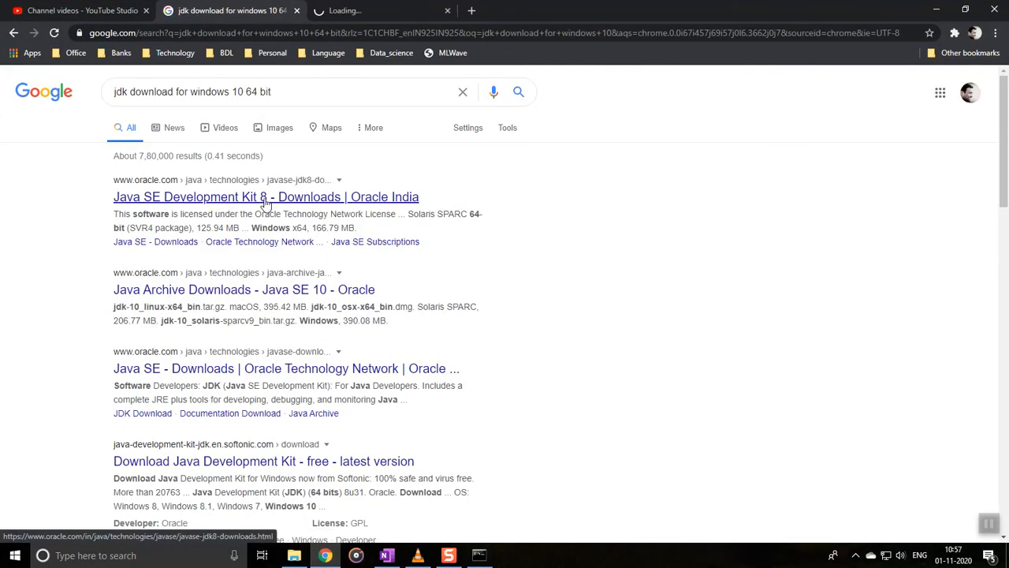
{"action": "left_click", "coordinate": [367, 11]}
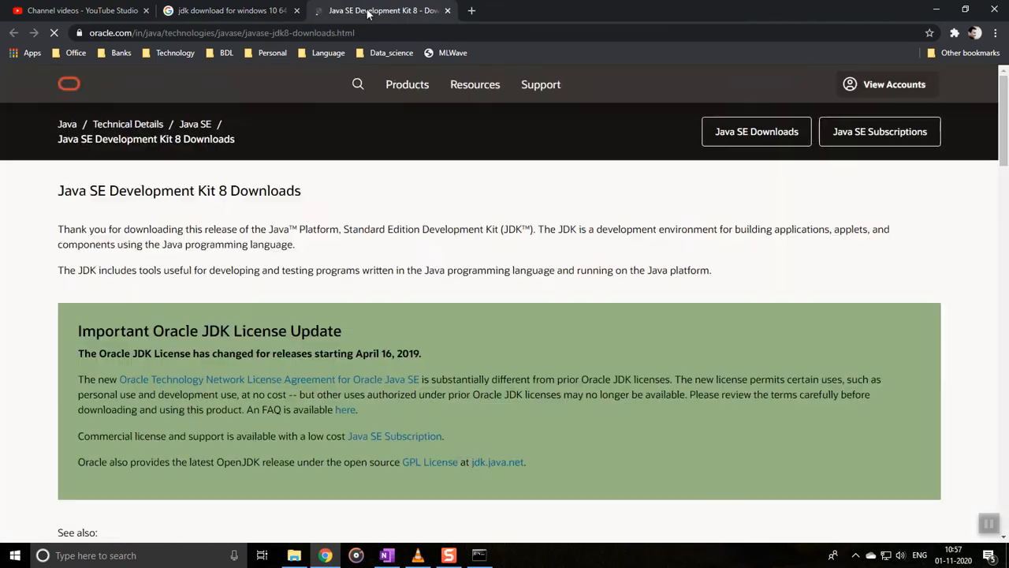
Step: Scroll to the Windows x64 row and choose the jdk-8u271-windows-x64.exe installer
{"action": "scroll", "coordinate": [541, 235], "scroll_direction": "down", "scroll_amount": 2}
{"action": "scroll", "coordinate": [542, 235], "scroll_direction": "down", "scroll_amount": 3}
{"action": "scroll", "coordinate": [542, 235], "scroll_direction": "down", "scroll_amount": 3}
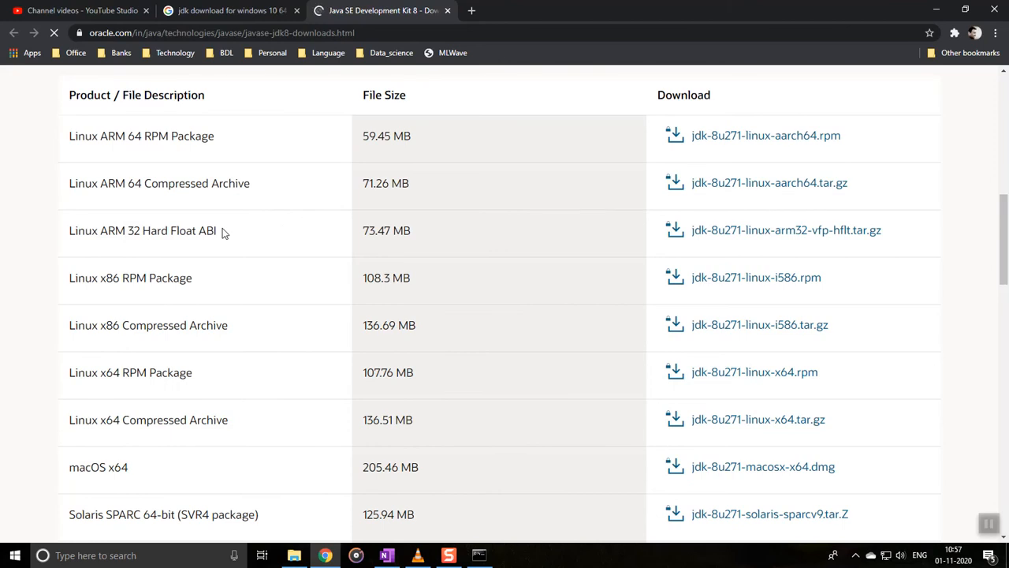
{"action": "scroll", "coordinate": [222, 231], "scroll_direction": "down", "scroll_amount": 5}
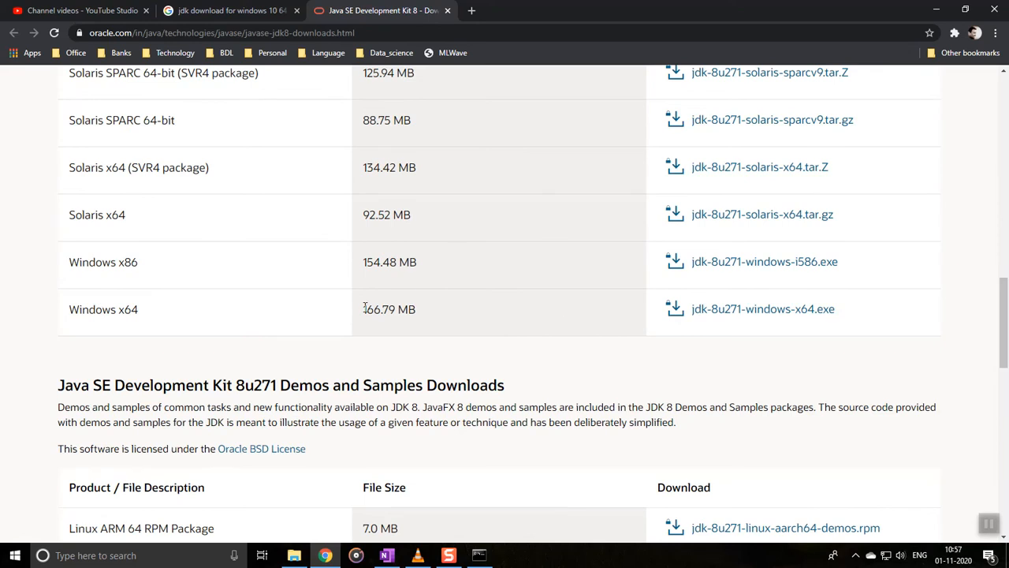
{"action": "left_click", "coordinate": [729, 313]}
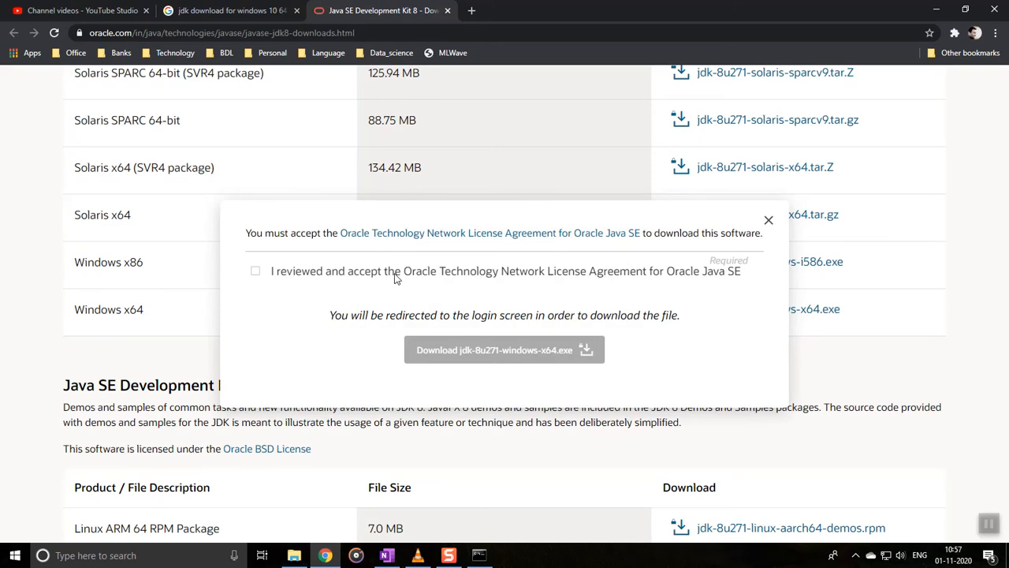
Step: Accept the Oracle license and sign in to start downloading jdk-8u271-windows-x64.exe
{"action": "left_click", "coordinate": [255, 271]}
{"action": "left_click", "coordinate": [466, 350]}
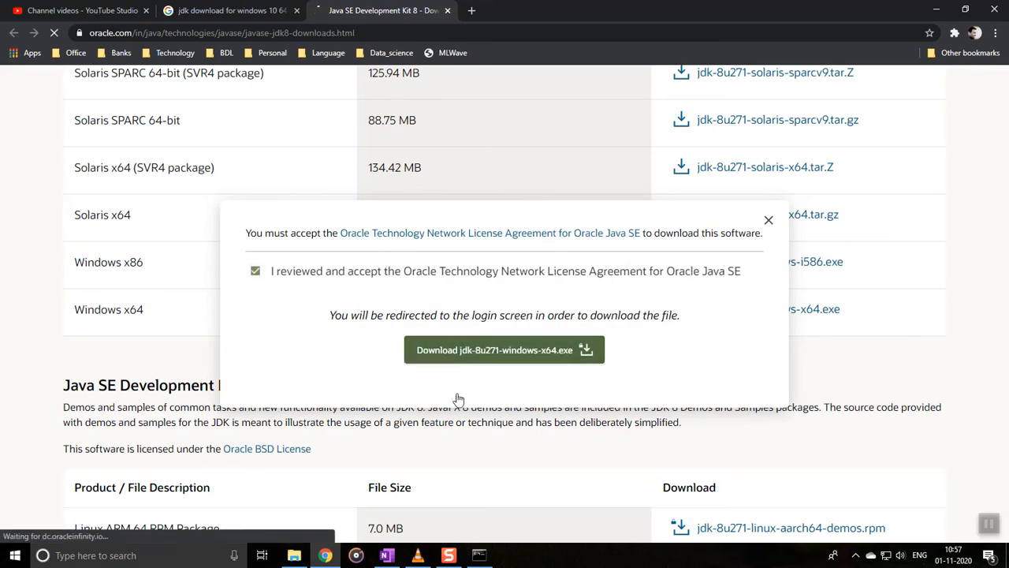
{"action": "left_click", "coordinate": [386, 33]}
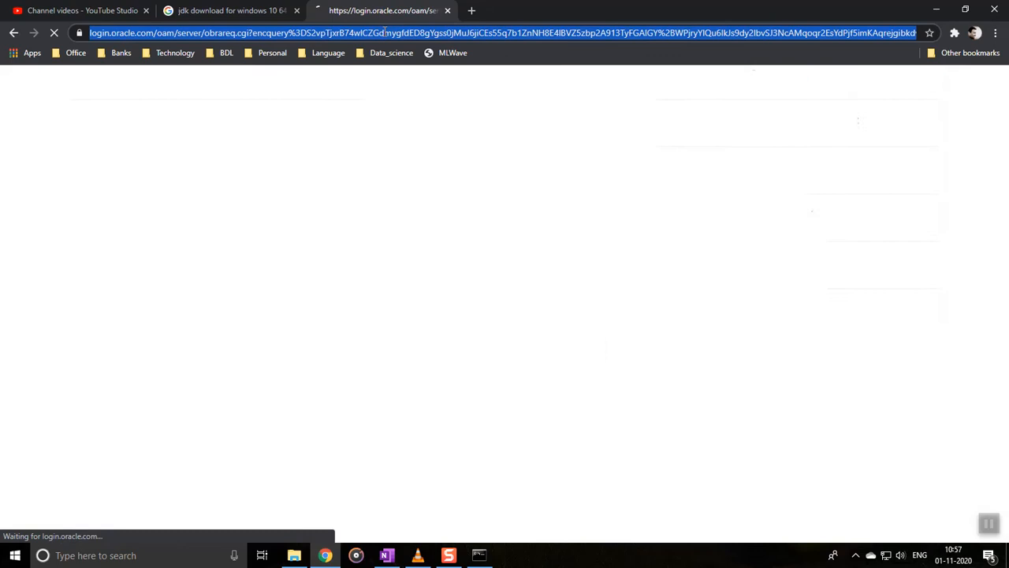
{"action": "left_click", "coordinate": [394, 561]}
{"action": "key", "text": "alt+Tab"}
{"action": "left_click", "coordinate": [487, 308]}
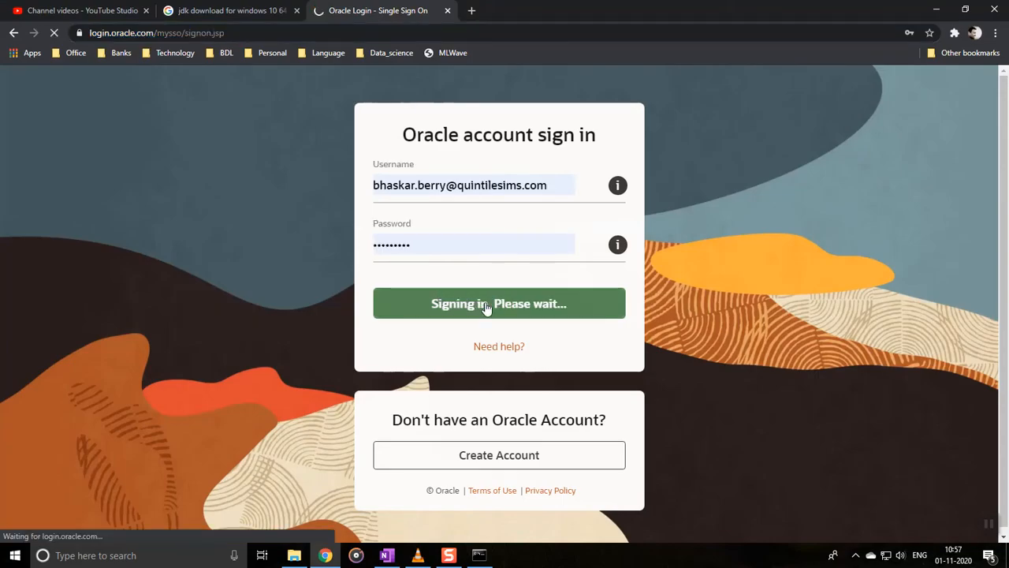
Step: Reopen the Oracle JDK 8 downloads page from the search results and select its web address
{"action": "left_click", "coordinate": [231, 10]}
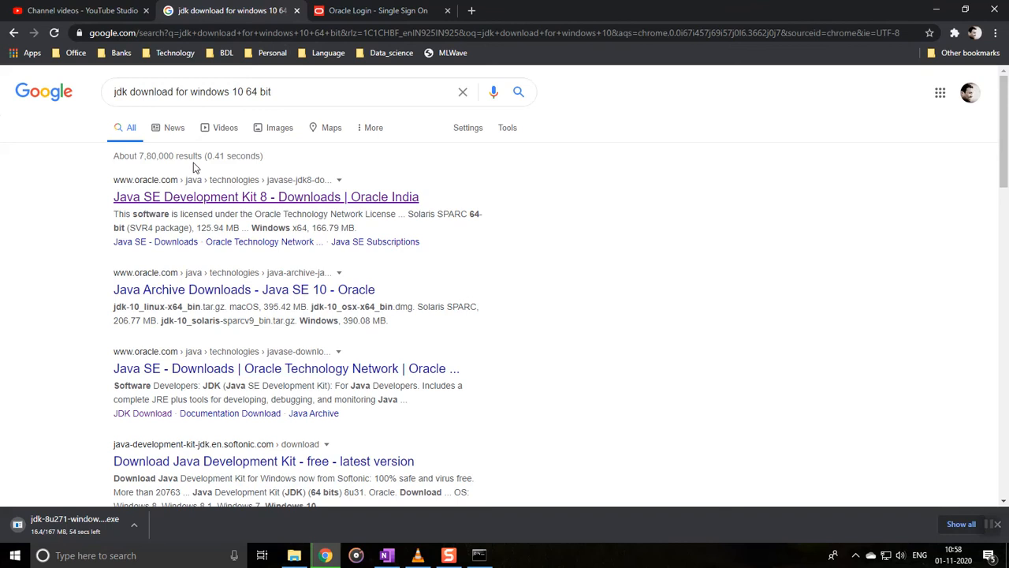
{"action": "middle_click", "coordinate": [161, 197]}
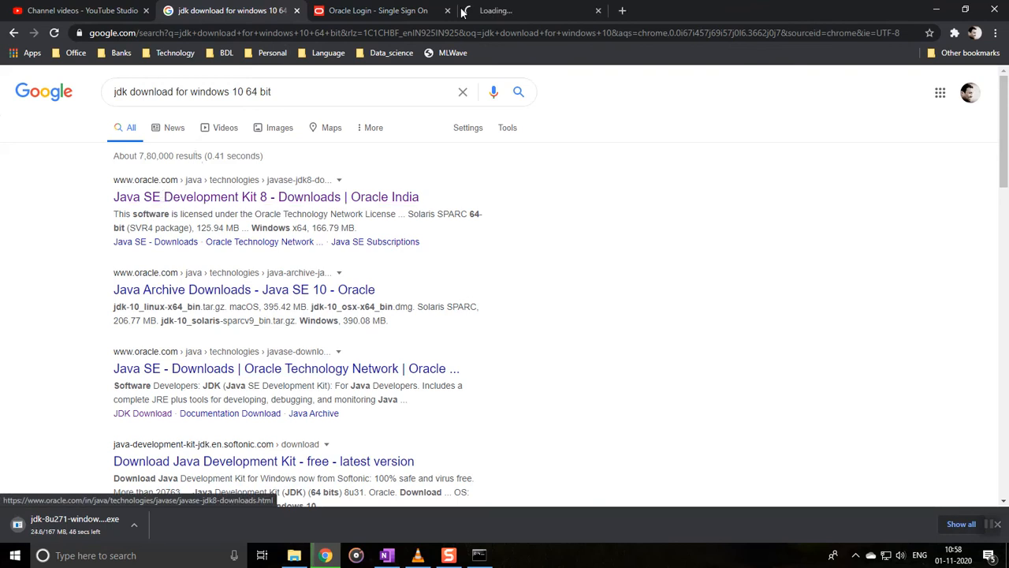
{"action": "left_click", "coordinate": [473, 19]}
{"action": "left_click", "coordinate": [820, 30]}
{"action": "key", "text": "ctrl+c"}
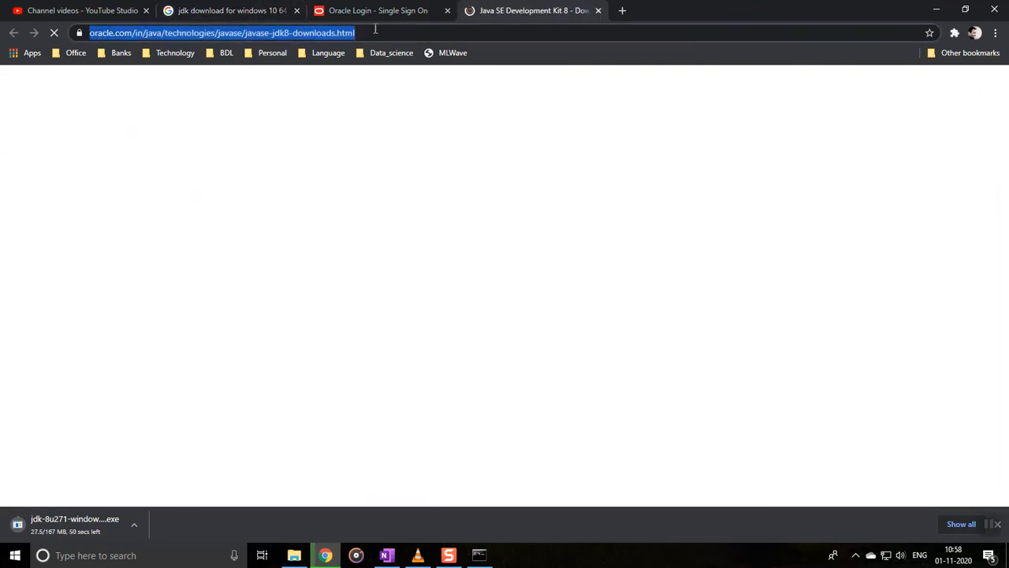
Step: Paste the JDK 8 downloads link after 'Install JDK - 8 -' on OneNote's Software page, then minimize OneNote
{"action": "left_click", "coordinate": [940, 10]}
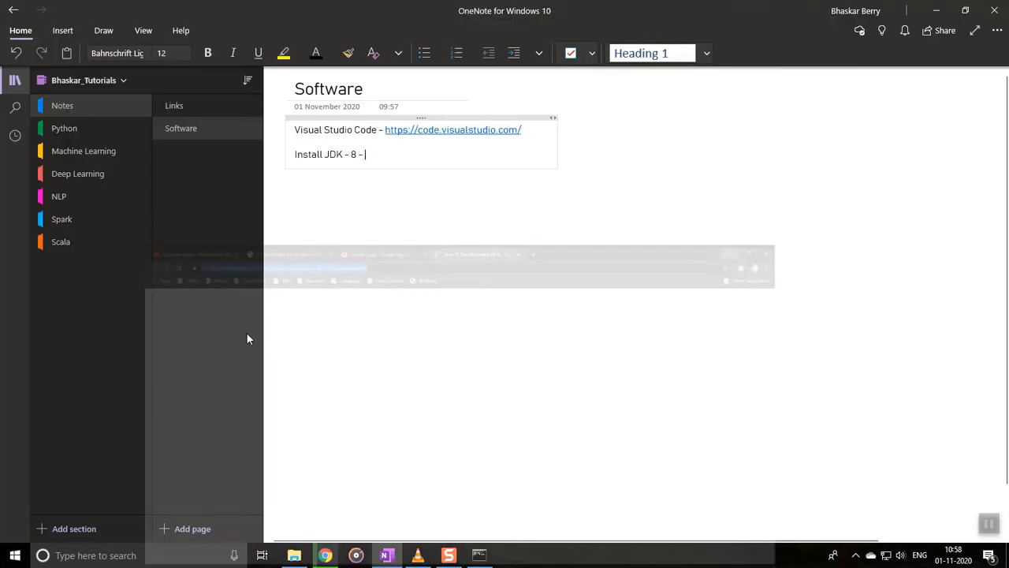
{"action": "key", "text": "ctrl+v"}
{"action": "left_click", "coordinate": [582, 312]}
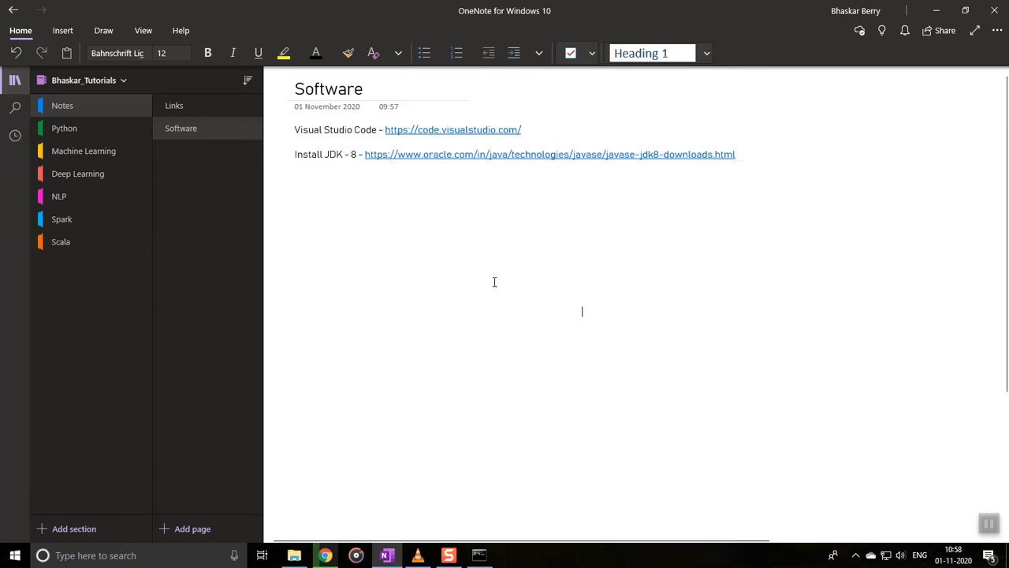
{"action": "left_click", "coordinate": [936, 10]}
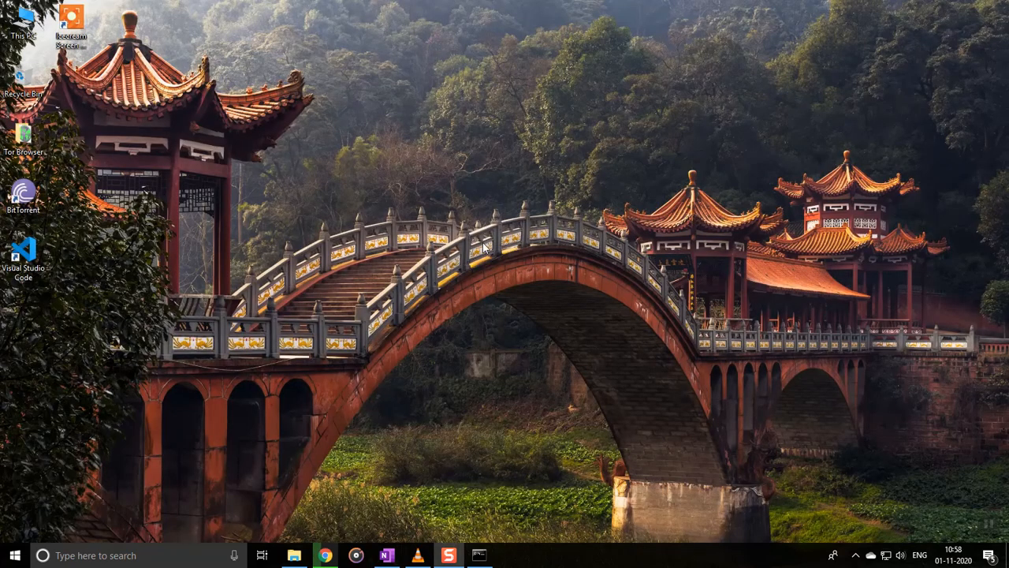
{"action": "mouse_move", "coordinate": [448, 555]}
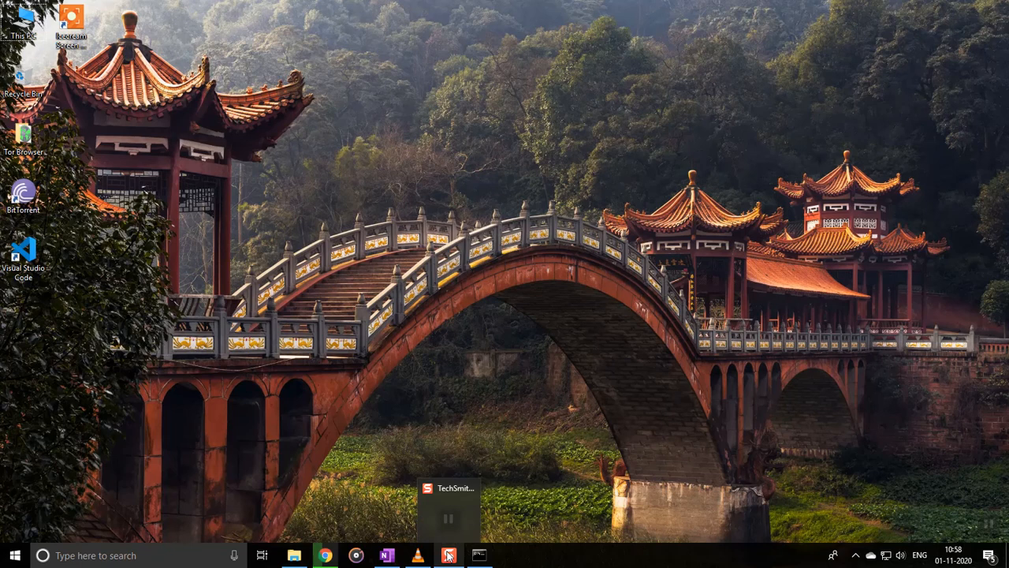
Step: Close Chrome's Oracle Login tab, then the JDK 8 downloads and Google results tabs
{"action": "left_click", "coordinate": [327, 555]}
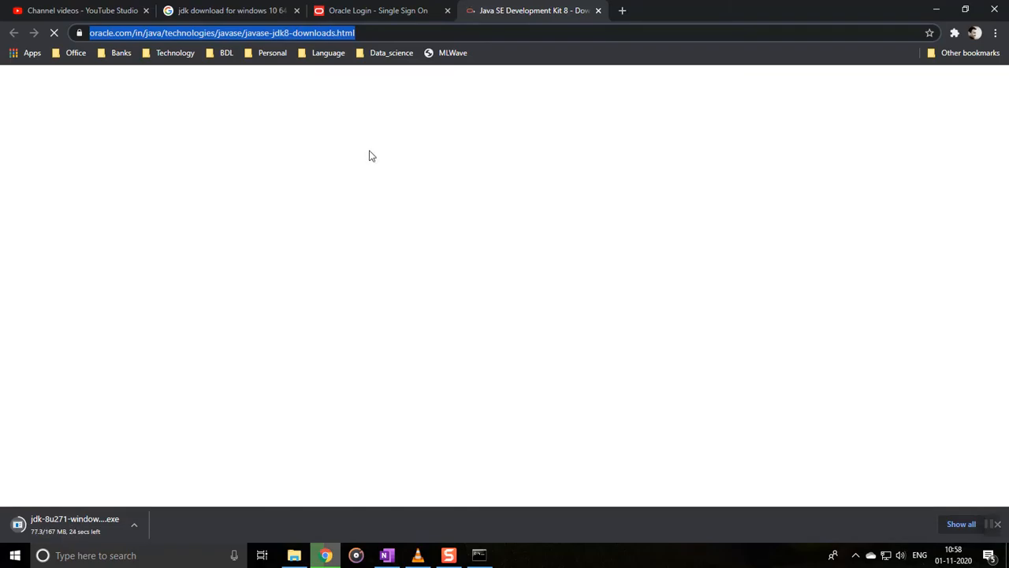
{"action": "left_click", "coordinate": [399, 14]}
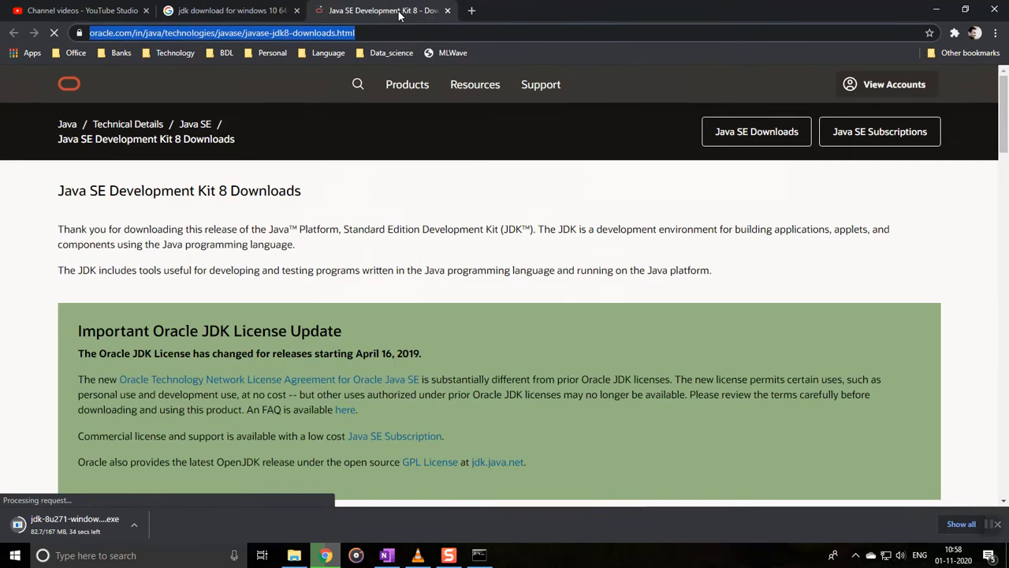
{"action": "scroll", "coordinate": [411, 270], "scroll_direction": "down", "scroll_amount": 12}
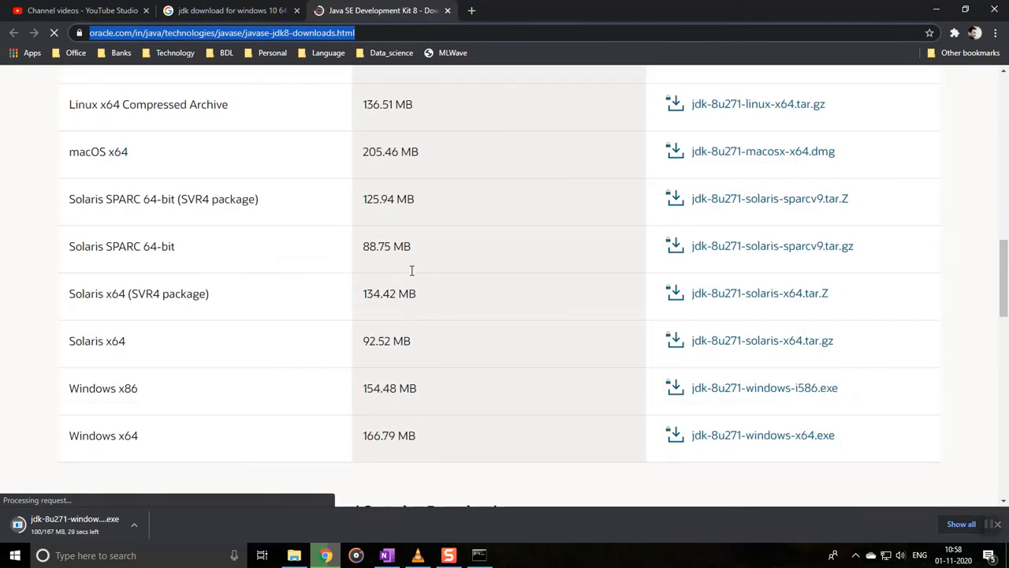
{"action": "scroll", "coordinate": [428, 252], "scroll_direction": "down", "scroll_amount": 4}
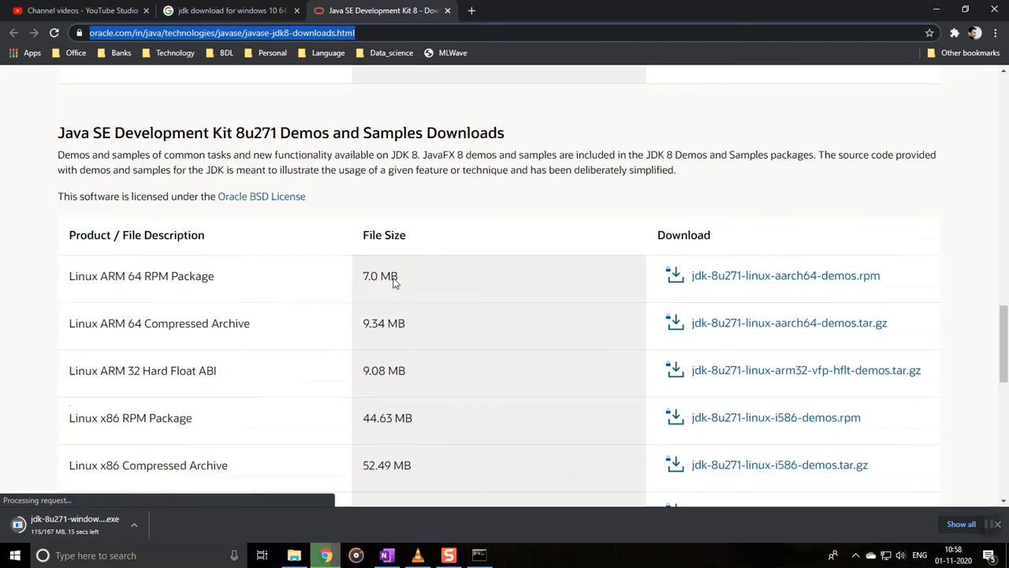
{"action": "scroll", "coordinate": [387, 277], "scroll_direction": "down", "scroll_amount": 3}
{"action": "scroll", "coordinate": [371, 399], "scroll_direction": "down", "scroll_amount": 2}
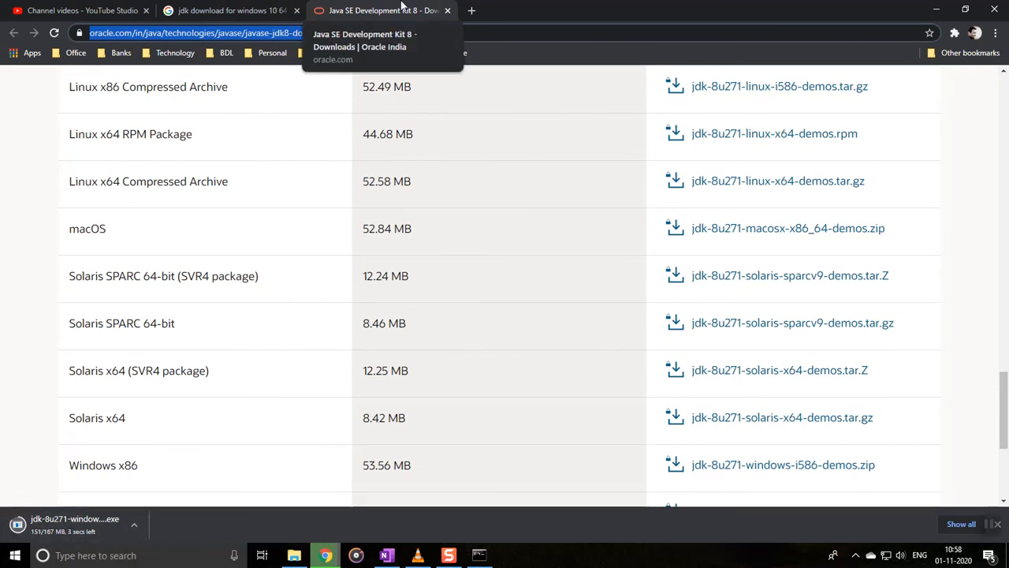
{"action": "key", "text": "ctrl+w"}
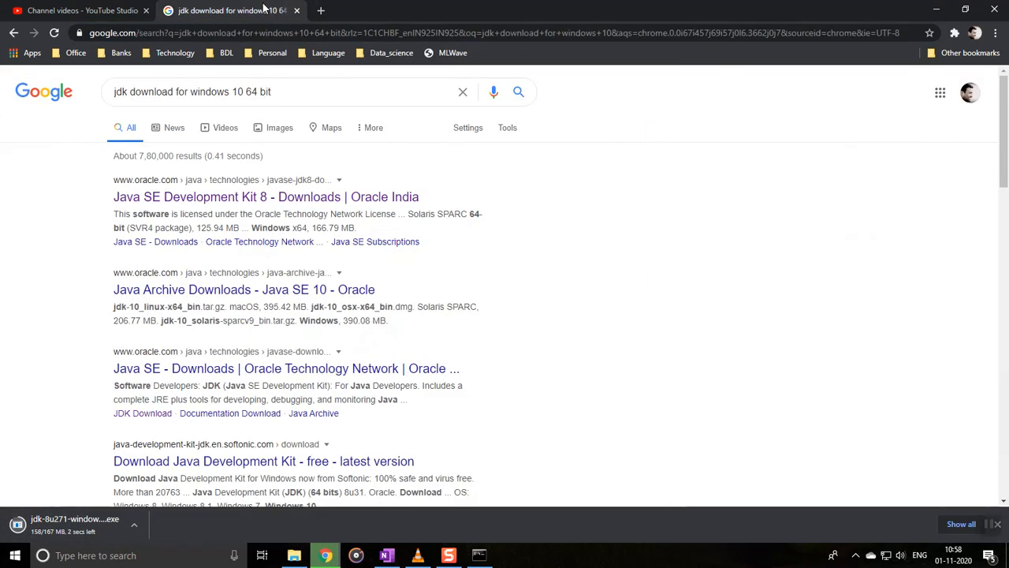
{"action": "key", "text": "ctrl+w"}
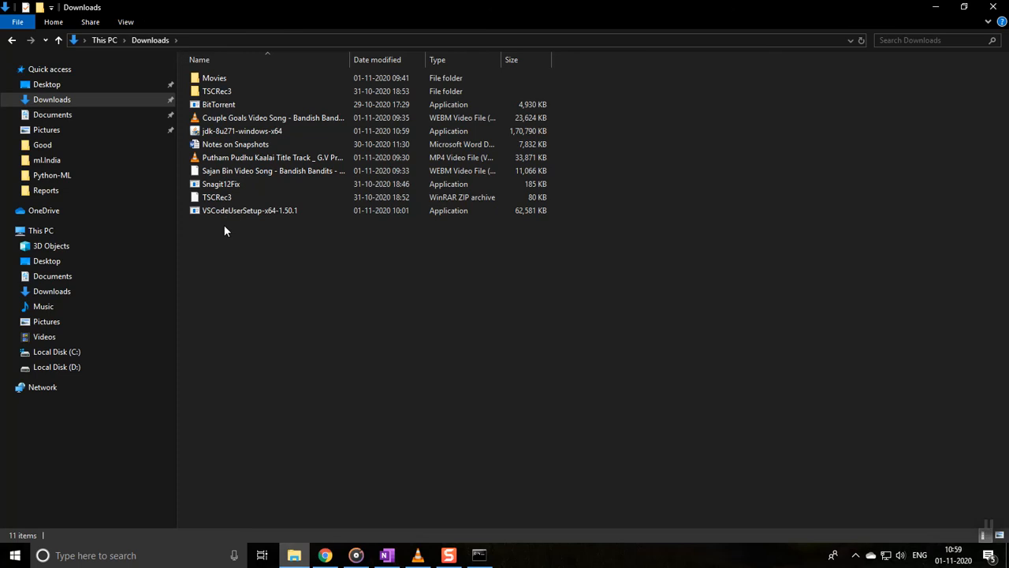
Step: Run jdk-8u271-windows-x64 as administrator, allow it through the Security Warning, and close Groove Music
{"action": "right_click", "coordinate": [223, 129]}
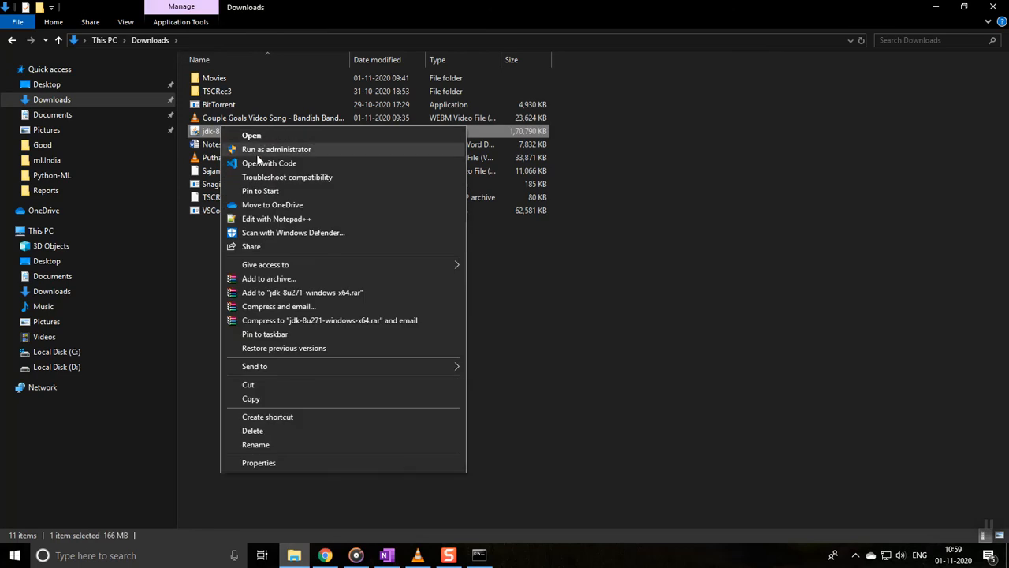
{"action": "left_click", "coordinate": [260, 149]}
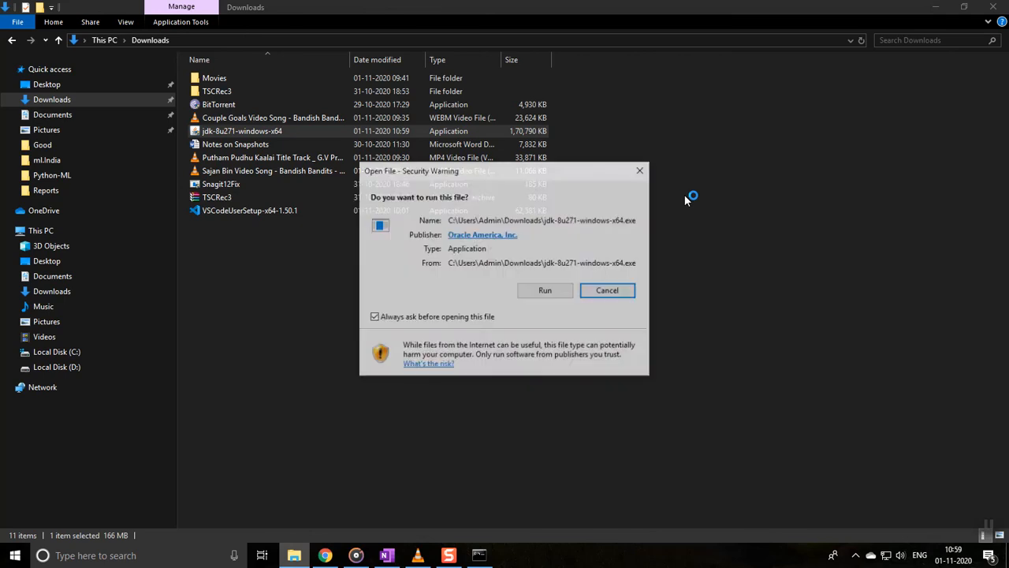
{"action": "left_click", "coordinate": [541, 298]}
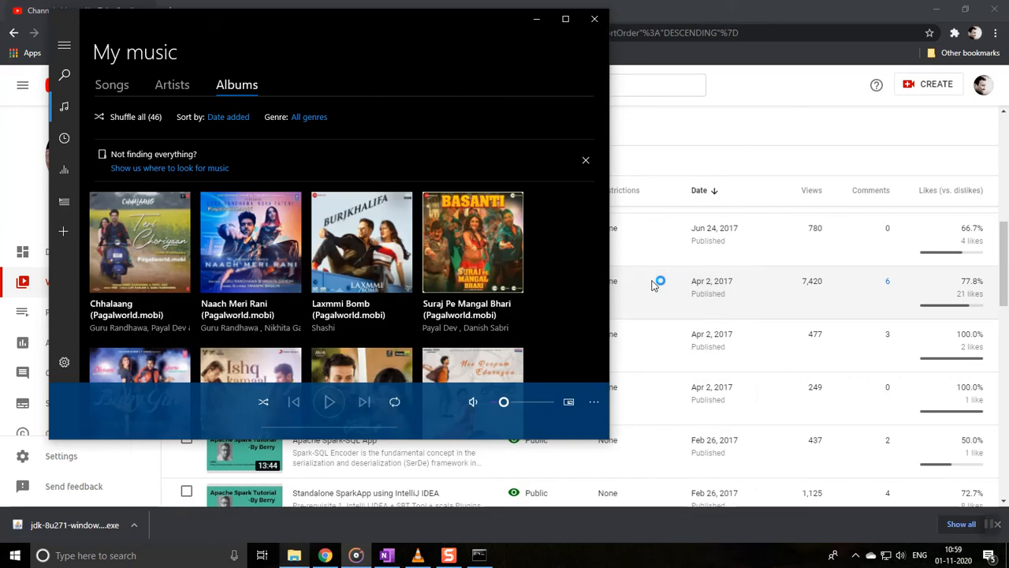
{"action": "left_click", "coordinate": [595, 18]}
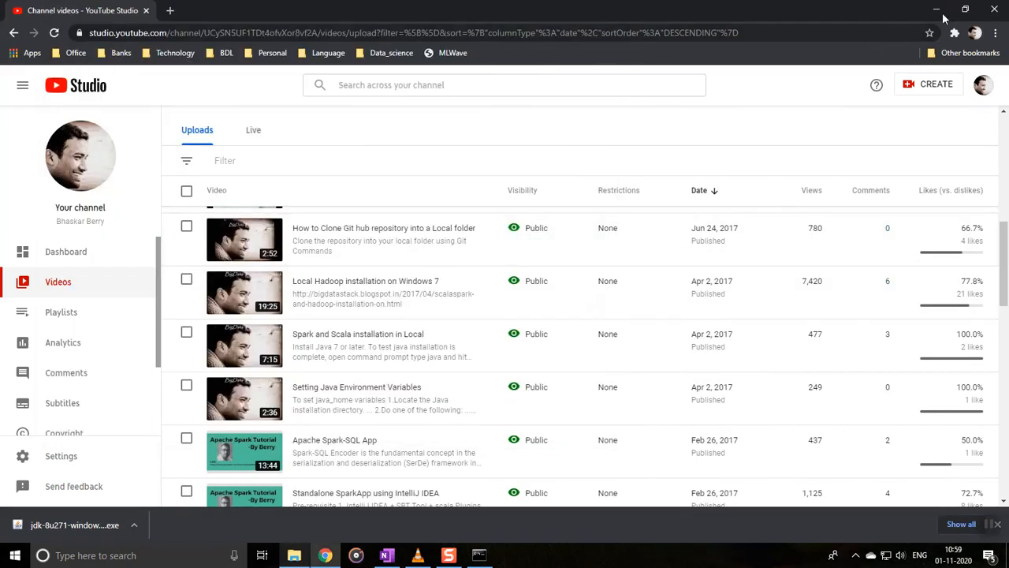
Step: Close Chrome and advance JDK 8 Update 271 setup past the welcome and default Custom Setup pages
{"action": "left_click", "coordinate": [1001, 7]}
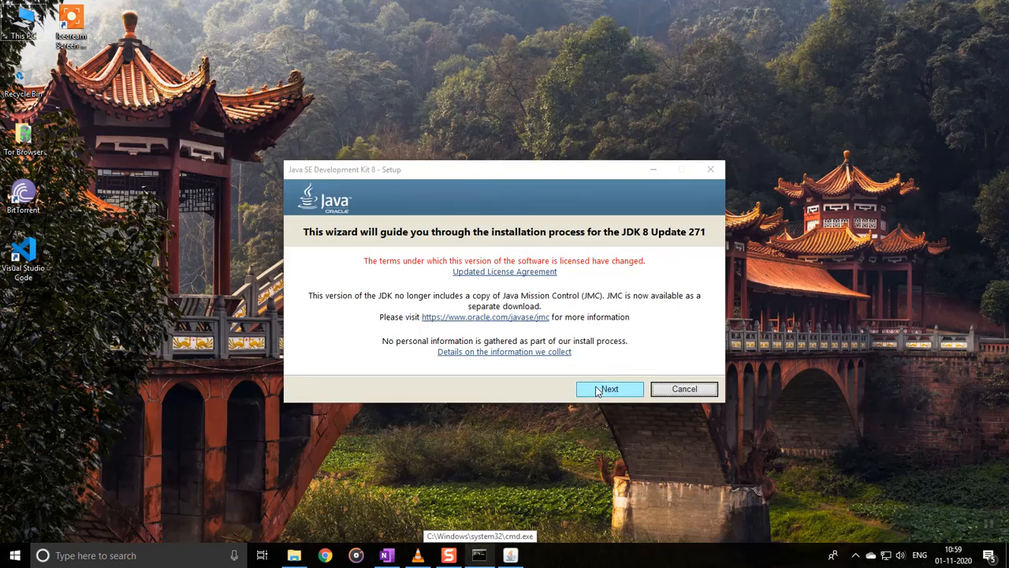
{"action": "left_click", "coordinate": [596, 390]}
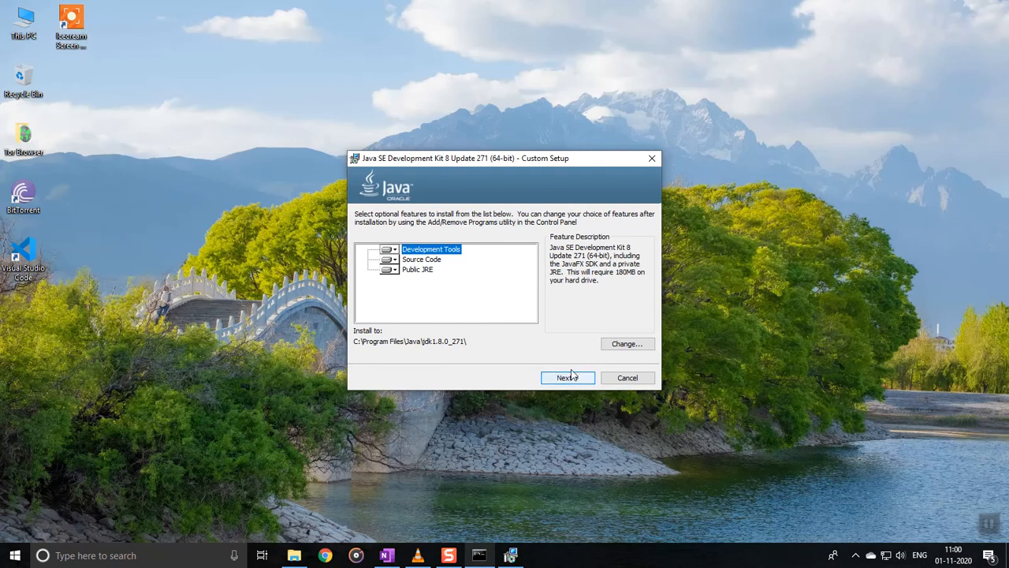
{"action": "left_click", "coordinate": [575, 382]}
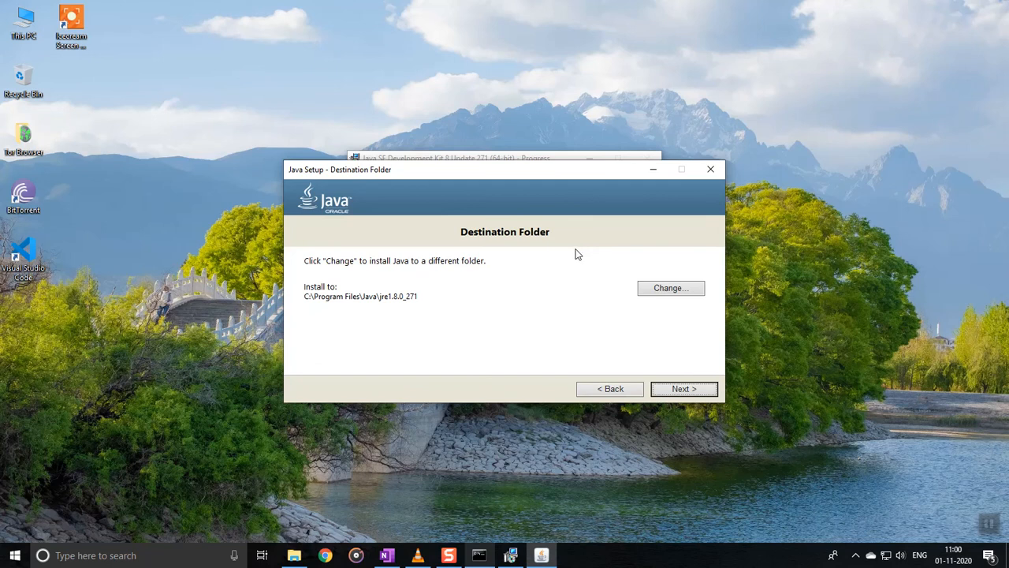
Step: Keep the default JRE folder C:\Program Files\Java\jre1.8.0_271, open the documentation link, and close the finished installer
{"action": "left_click", "coordinate": [685, 389]}
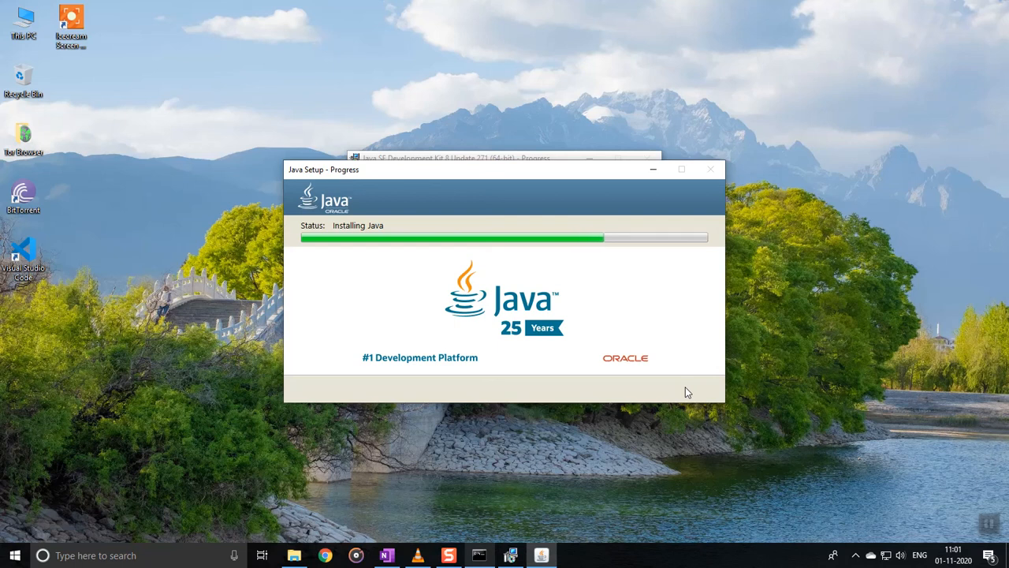
{"action": "left_click", "coordinate": [403, 325]}
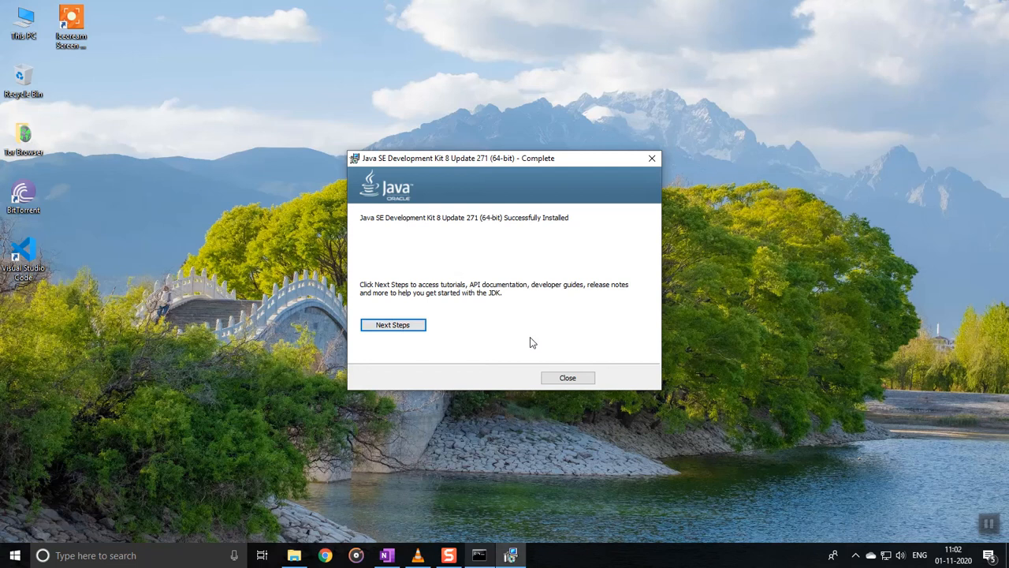
{"action": "left_click", "coordinate": [568, 378]}
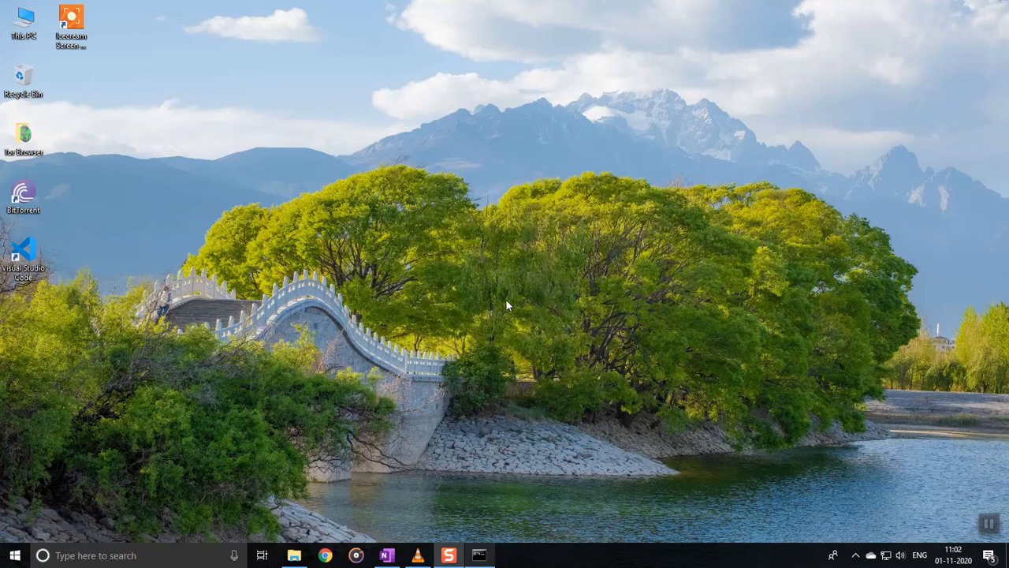
Step: Rerun java -version in Command Prompt, still 'not recognized', then minimize Command Prompt and Chrome
{"action": "left_click", "coordinate": [482, 556]}
{"action": "key", "text": "Up"}
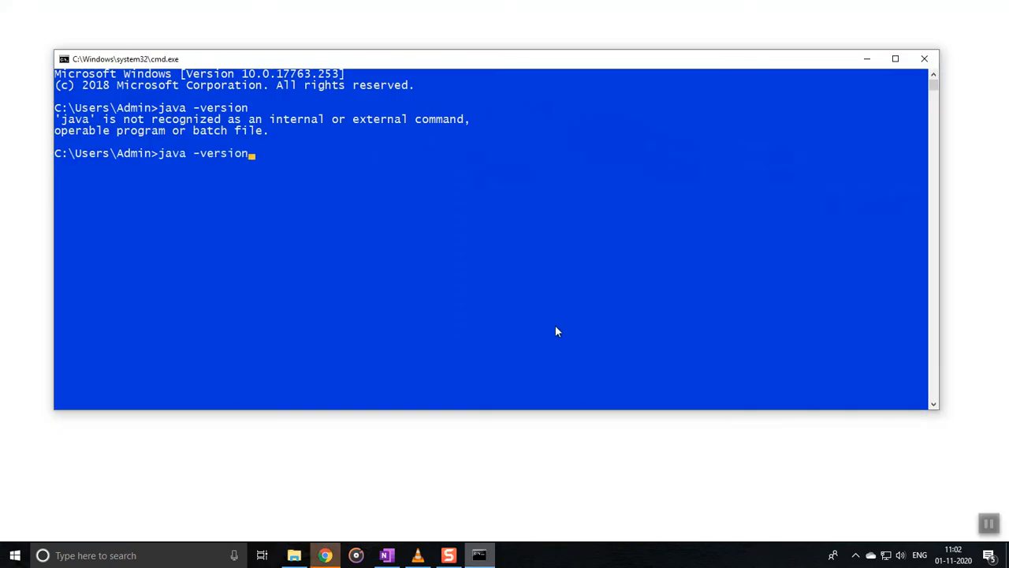
{"action": "key", "text": "Return"}
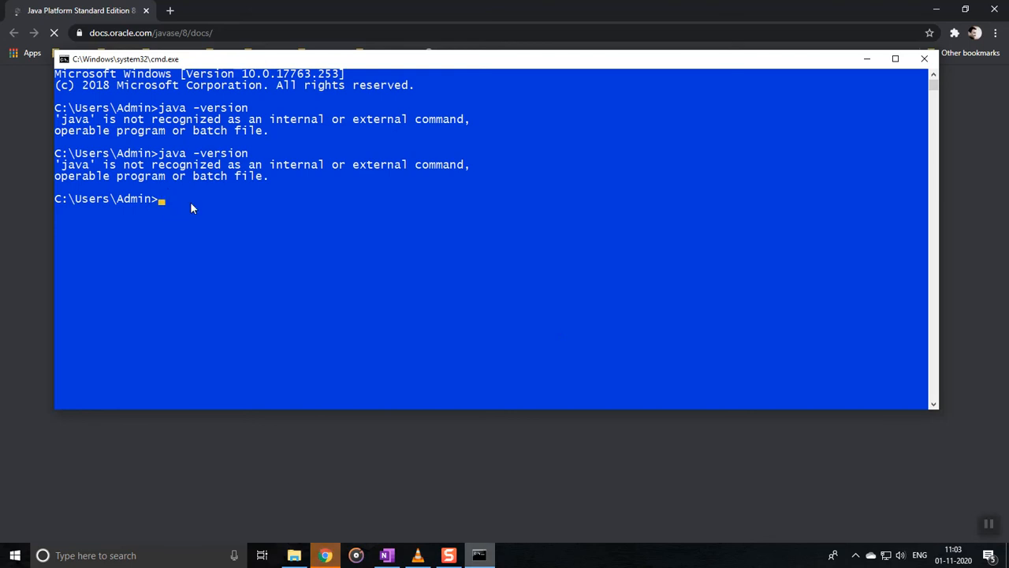
{"action": "left_click", "coordinate": [867, 58]}
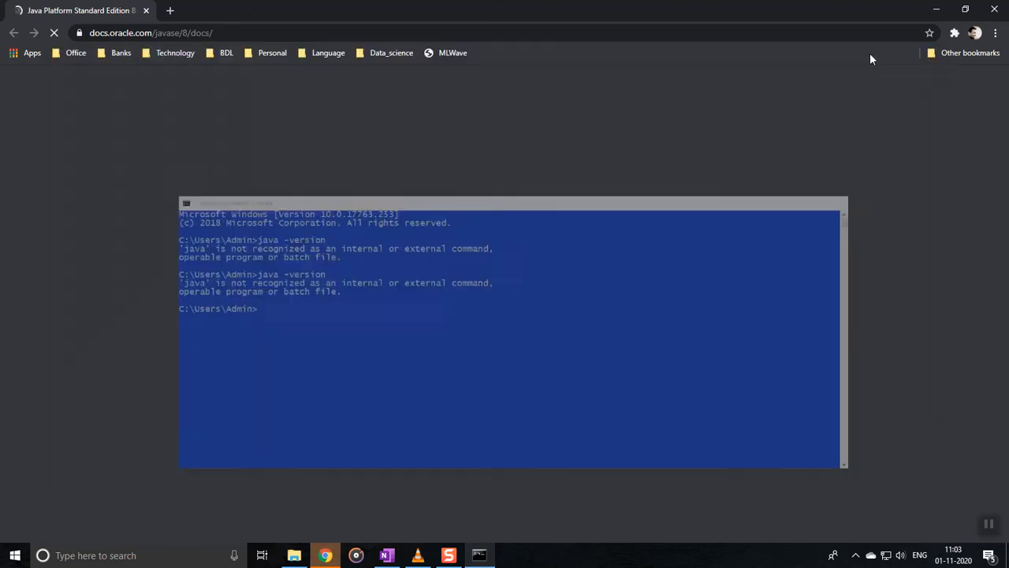
{"action": "left_click", "coordinate": [936, 10]}
Step: Reach System Properties' Advanced settings through This PC's Properties page, then minimize File Explorer
{"action": "right_click", "coordinate": [363, 273]}
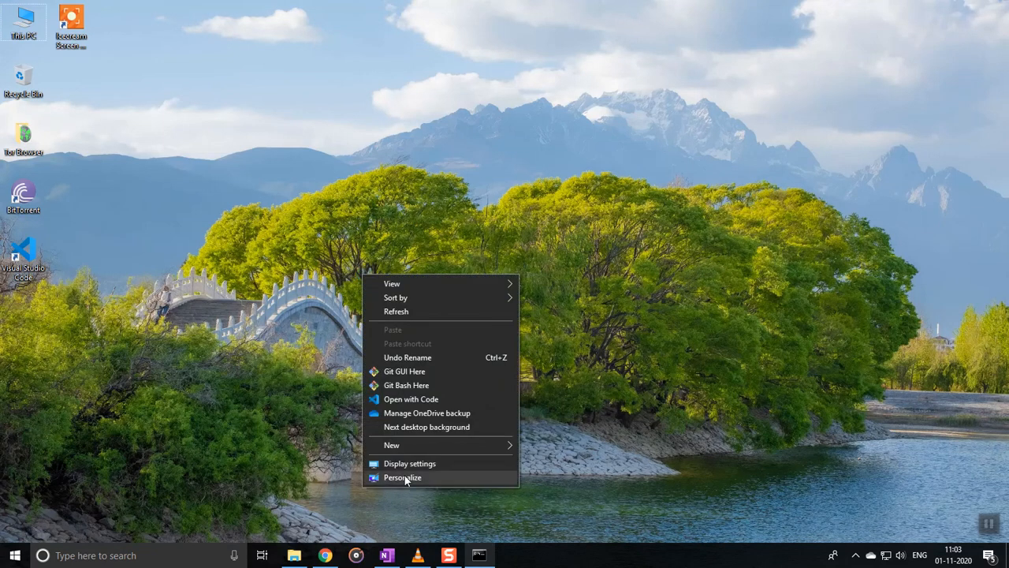
{"action": "left_click", "coordinate": [280, 379]}
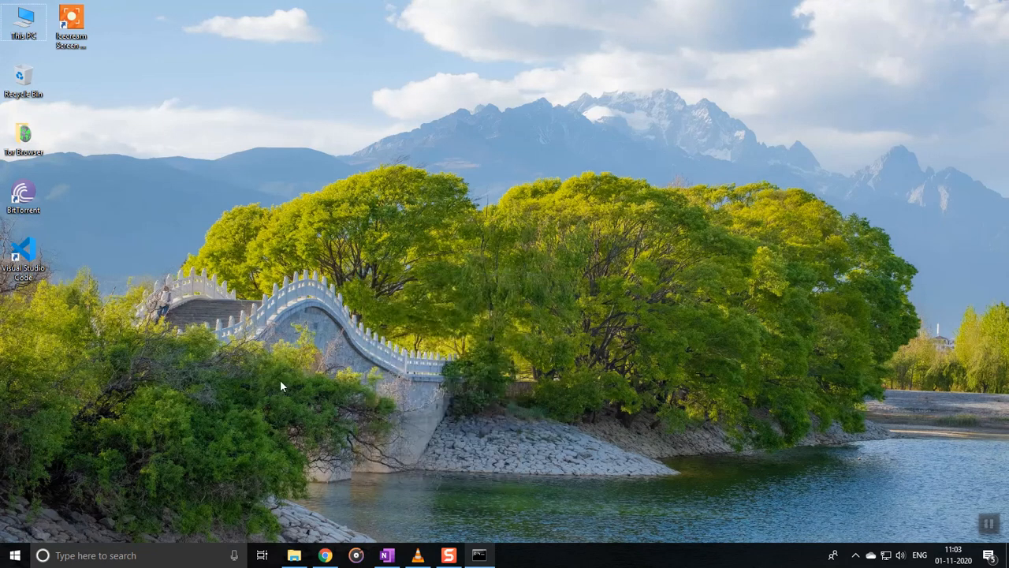
{"action": "left_click", "coordinate": [294, 556]}
{"action": "left_click", "coordinate": [46, 230]}
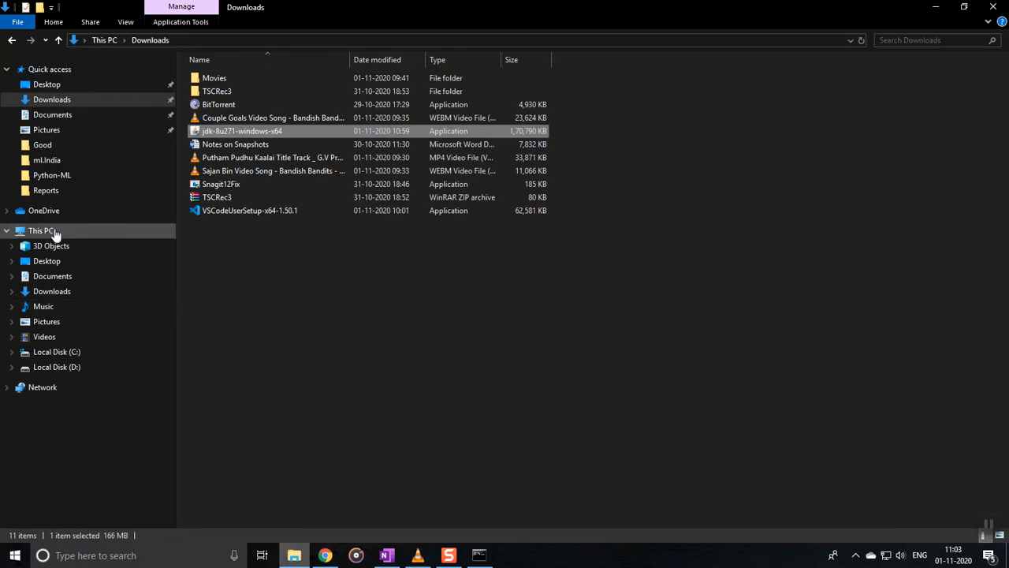
{"action": "right_click", "coordinate": [270, 245]}
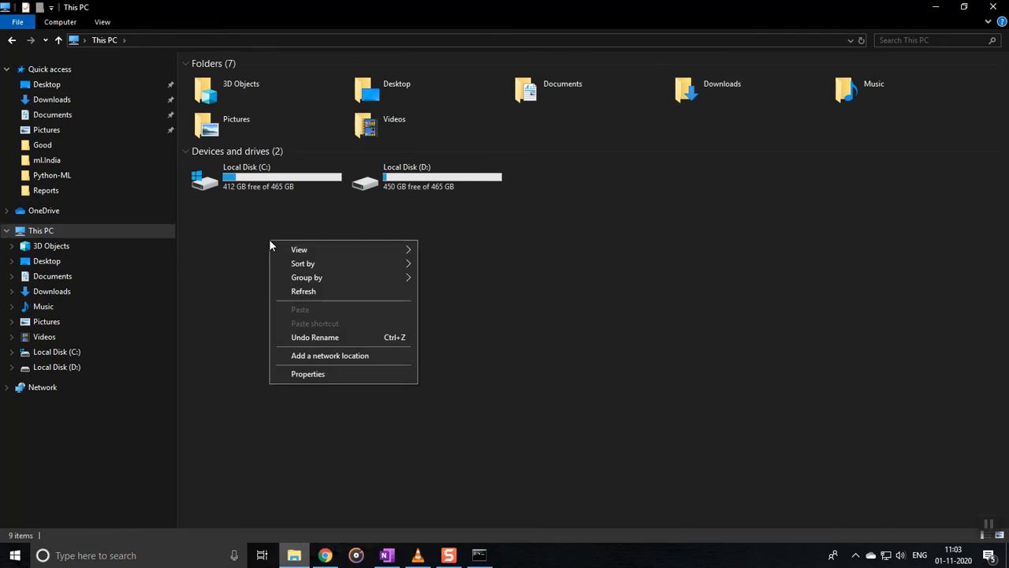
{"action": "left_click", "coordinate": [309, 373]}
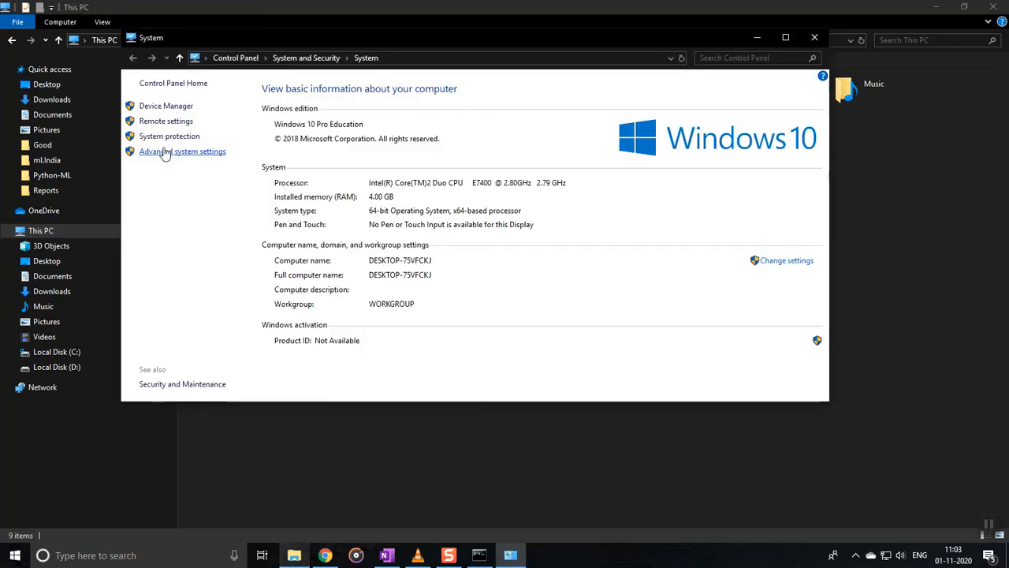
{"action": "left_click", "coordinate": [164, 152]}
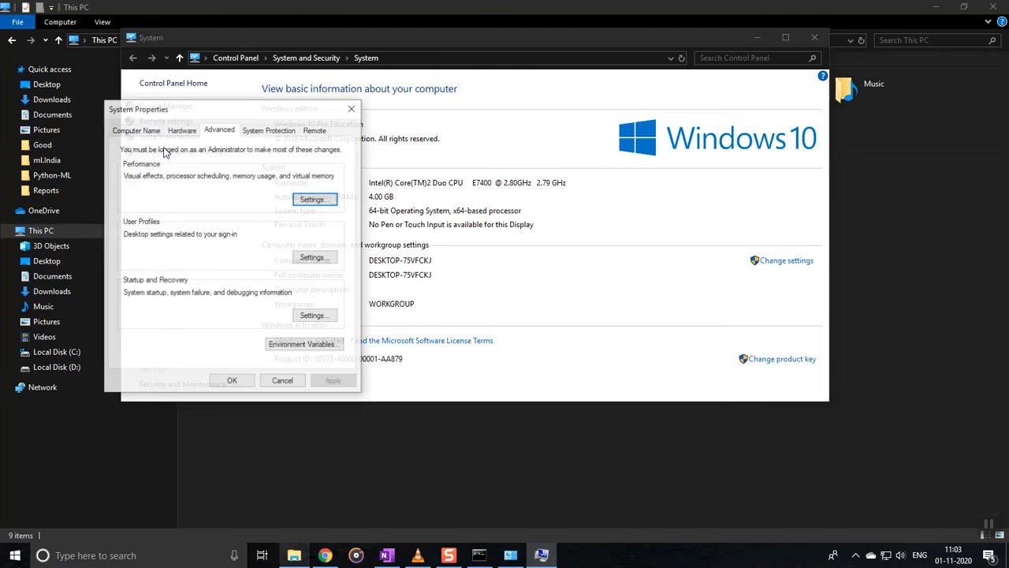
{"action": "left_click", "coordinate": [938, 8]}
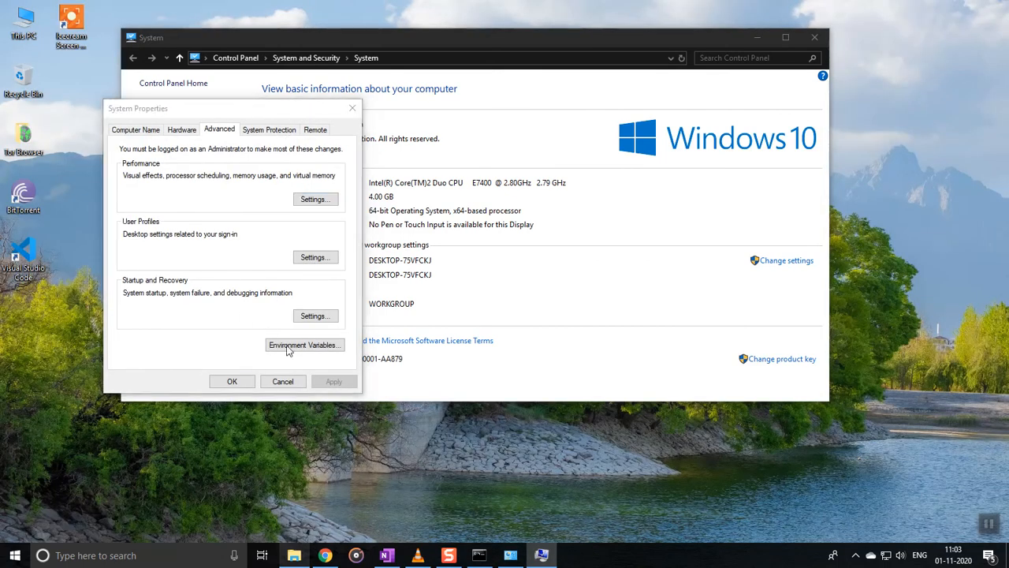
{"action": "left_click", "coordinate": [288, 344]}
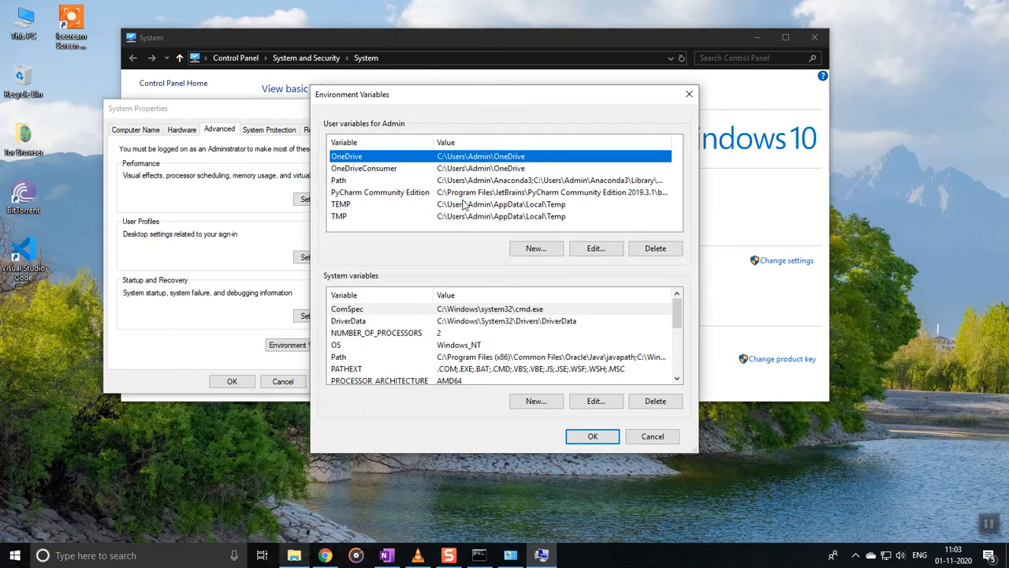
{"action": "left_click", "coordinate": [472, 358]}
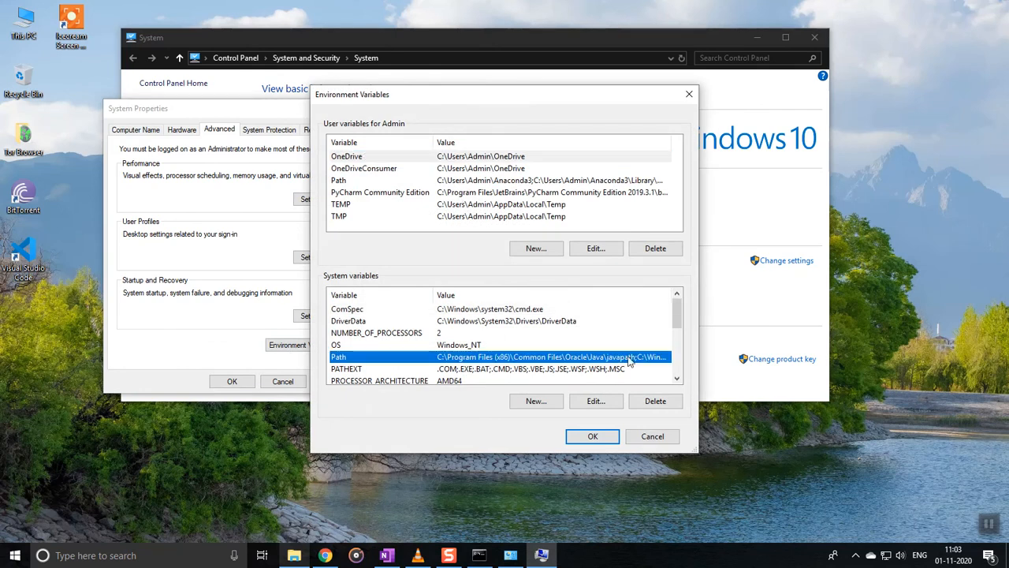
{"action": "left_click", "coordinate": [593, 402]}
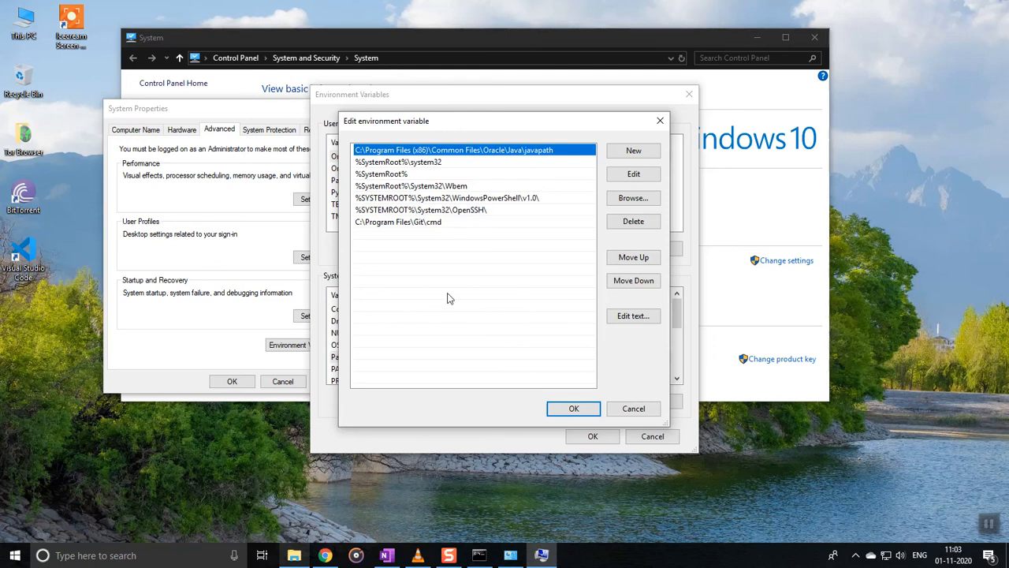
{"action": "left_click", "coordinate": [635, 410]}
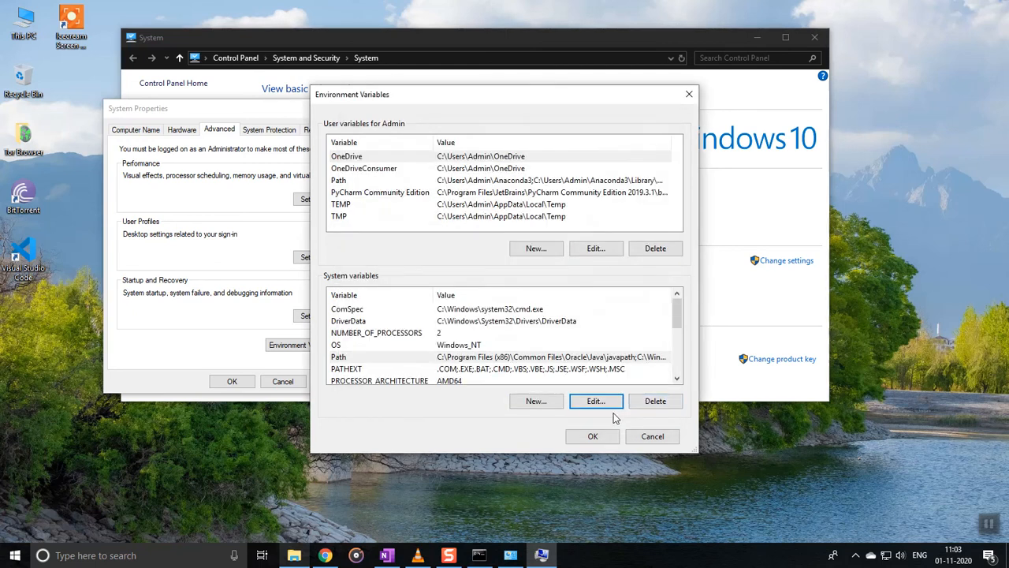
{"action": "scroll", "coordinate": [559, 331], "scroll_direction": "down", "scroll_amount": 3}
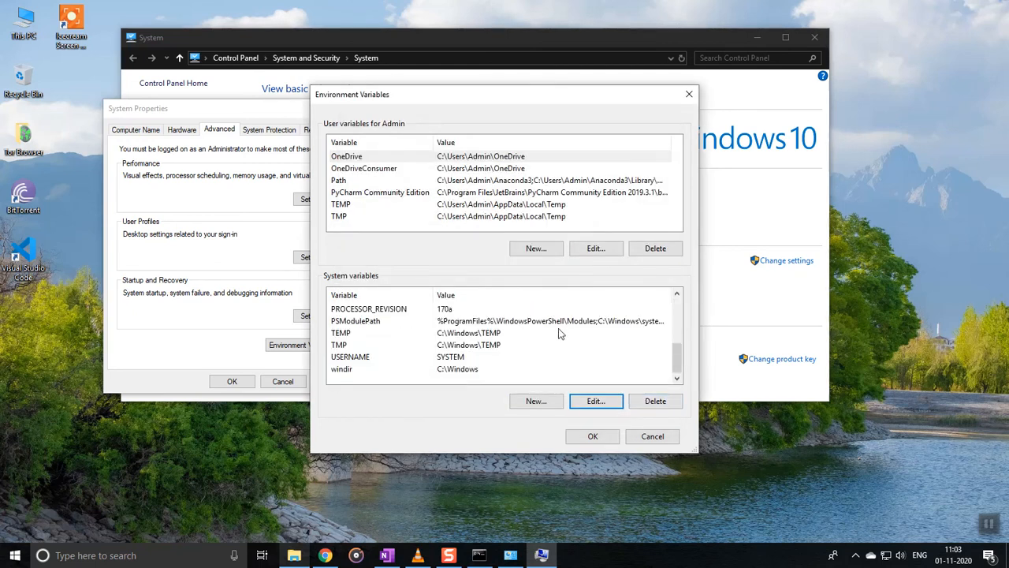
{"action": "scroll", "coordinate": [558, 328], "scroll_direction": "up", "scroll_amount": 3}
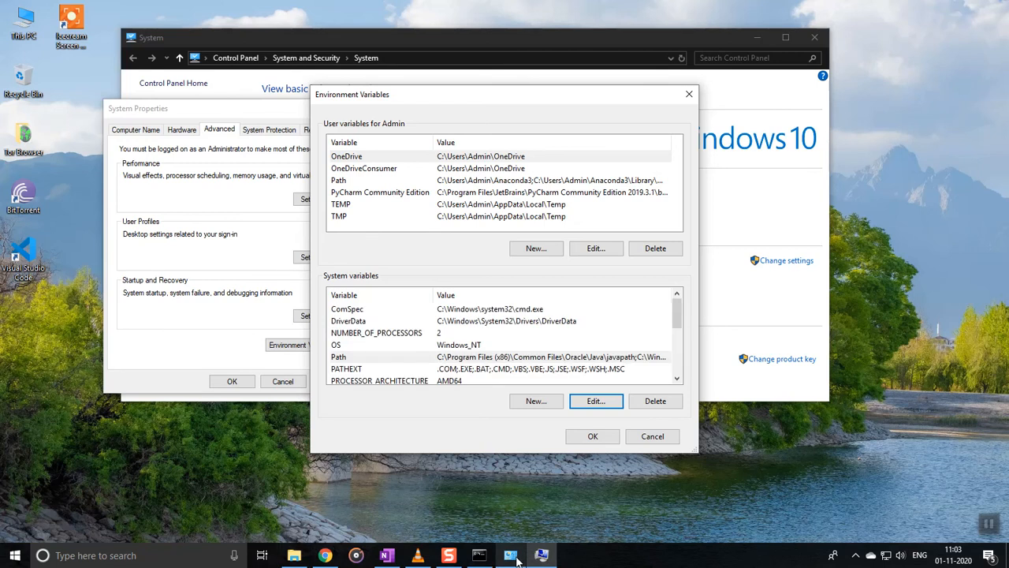
{"action": "scroll", "coordinate": [489, 335], "scroll_direction": "down", "scroll_amount": 2}
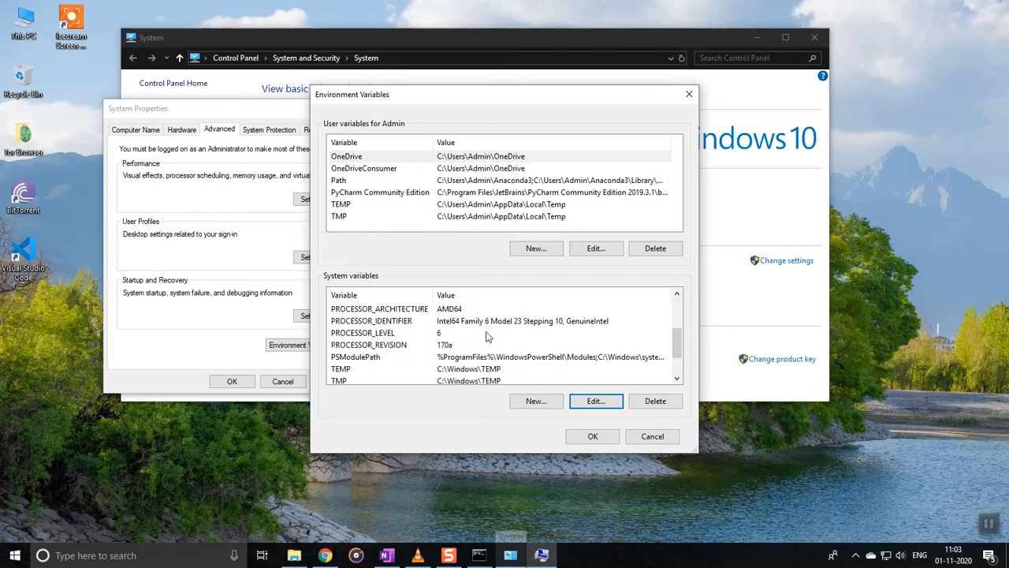
{"action": "scroll", "coordinate": [487, 339], "scroll_direction": "up", "scroll_amount": 2}
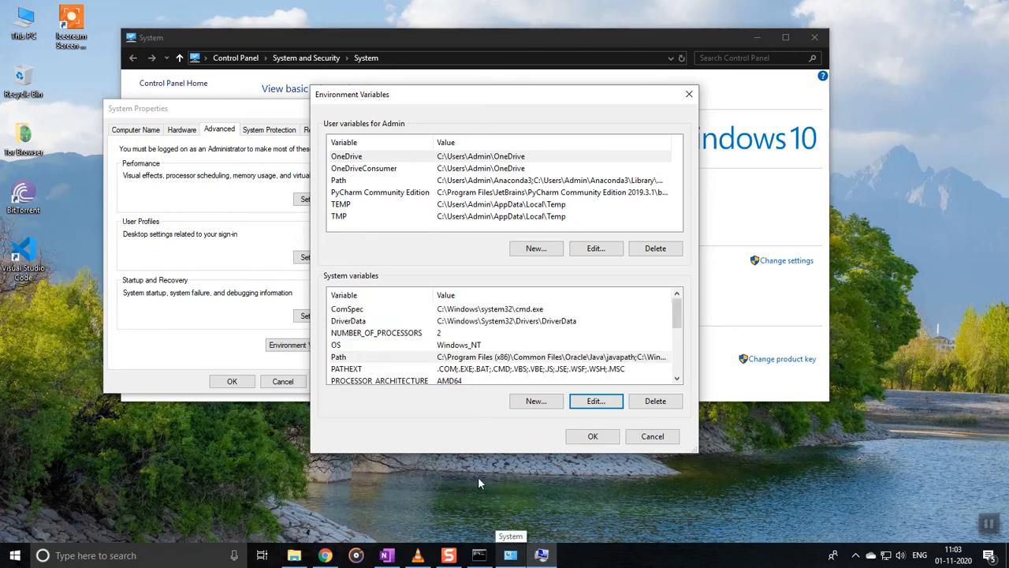
{"action": "scroll", "coordinate": [500, 373], "scroll_direction": "down", "scroll_amount": 3}
Step: Create a new system variable JAVA_HOME pointing to the jdk1.8.0_271 folder
{"action": "left_click", "coordinate": [501, 370]}
{"action": "left_click", "coordinate": [533, 401]}
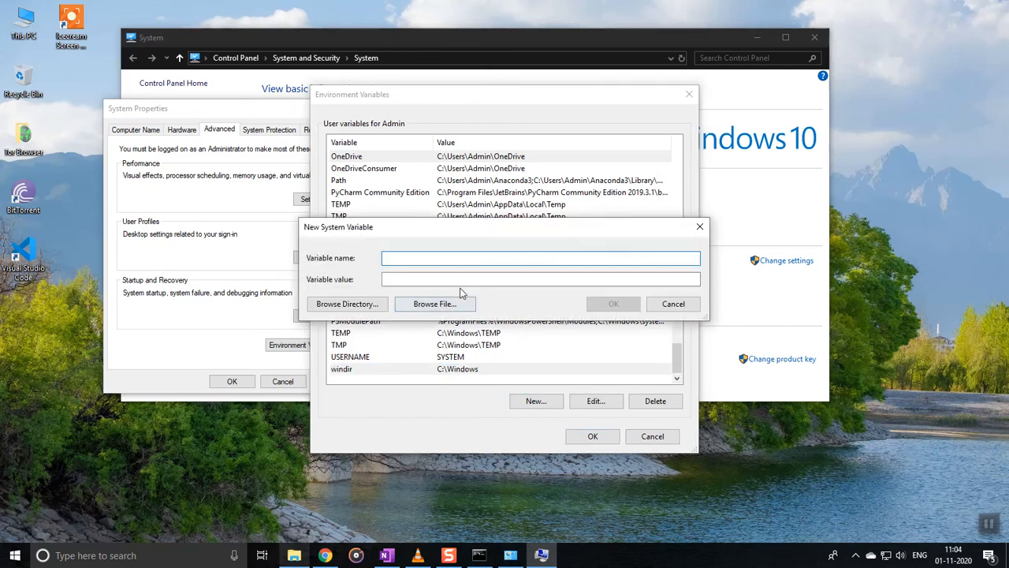
{"action": "type", "text": "Java"}
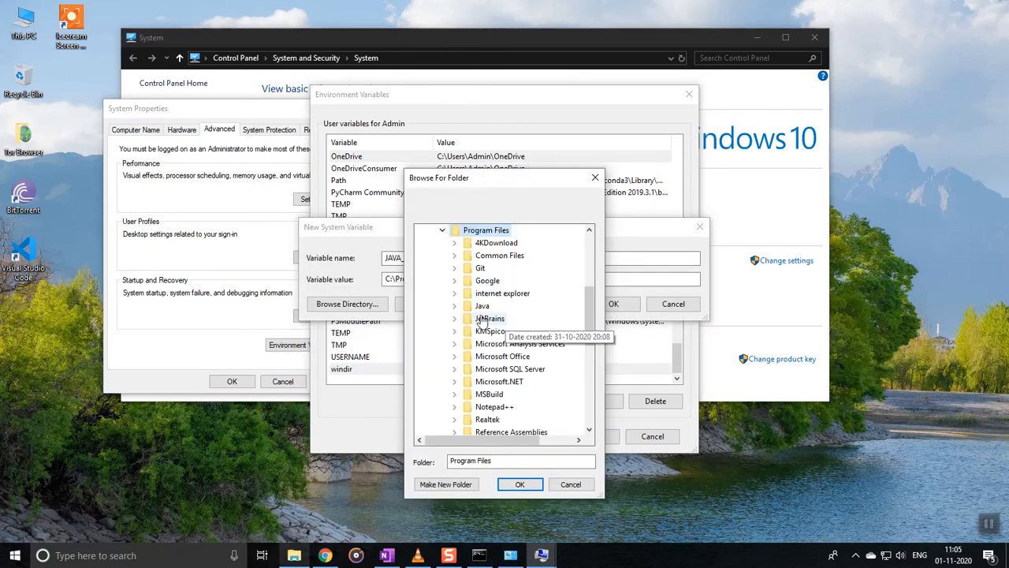
{"action": "double_click", "coordinate": [482, 305]}
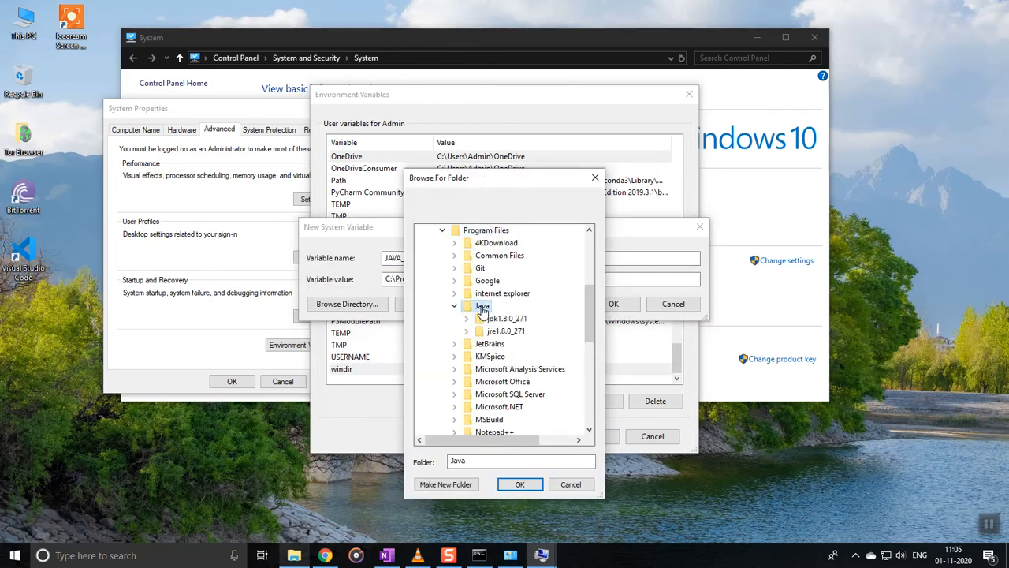
{"action": "double_click", "coordinate": [507, 317]}
{"action": "left_click", "coordinate": [520, 484]}
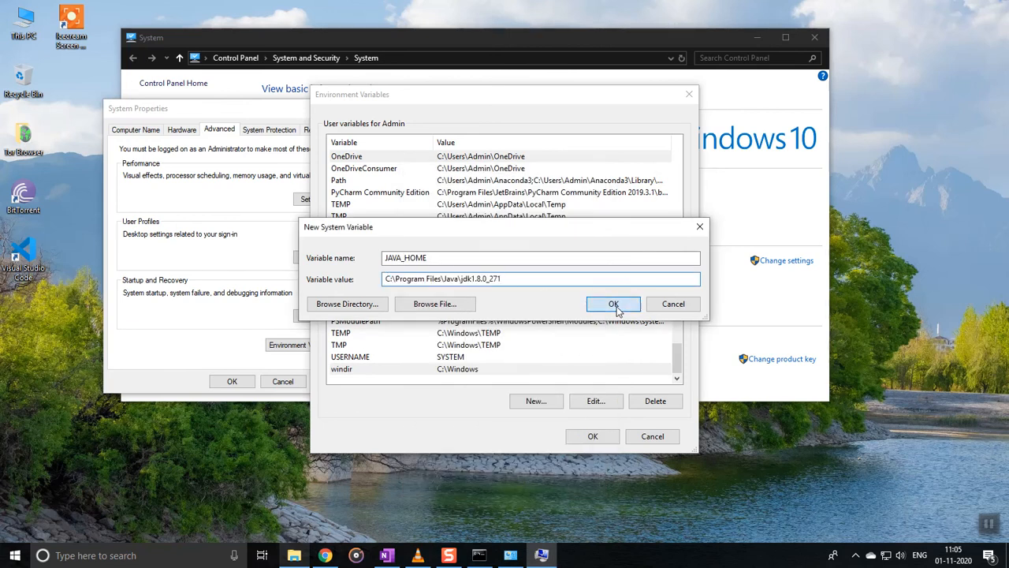
{"action": "left_click", "coordinate": [614, 304]}
Step: Reopen JAVA_HOME in the variable list to verify its name and value
{"action": "scroll", "coordinate": [454, 324], "scroll_direction": "down", "scroll_amount": 1}
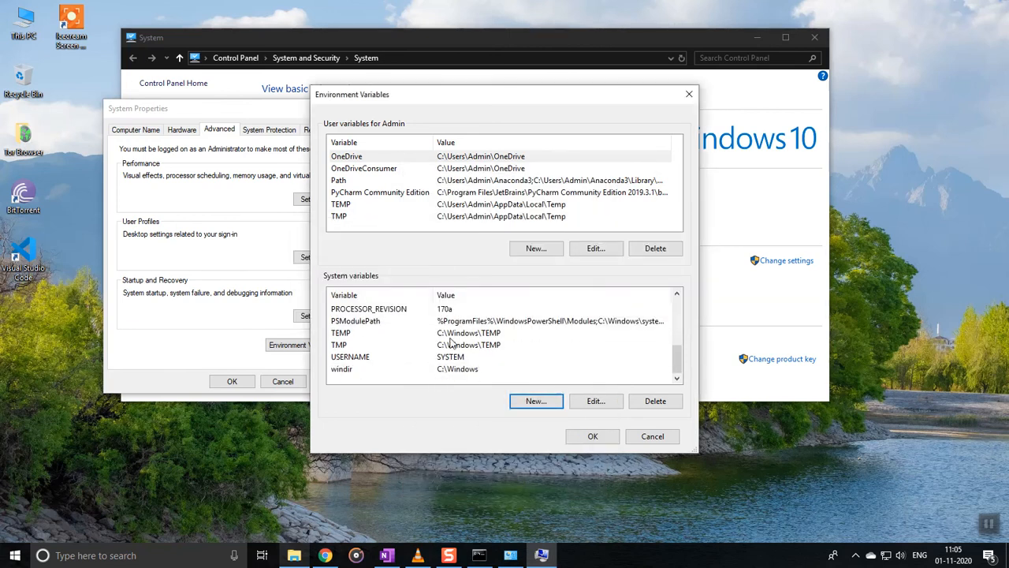
{"action": "scroll", "coordinate": [499, 364], "scroll_direction": "up", "scroll_amount": 1}
{"action": "scroll", "coordinate": [498, 365], "scroll_direction": "up", "scroll_amount": 3}
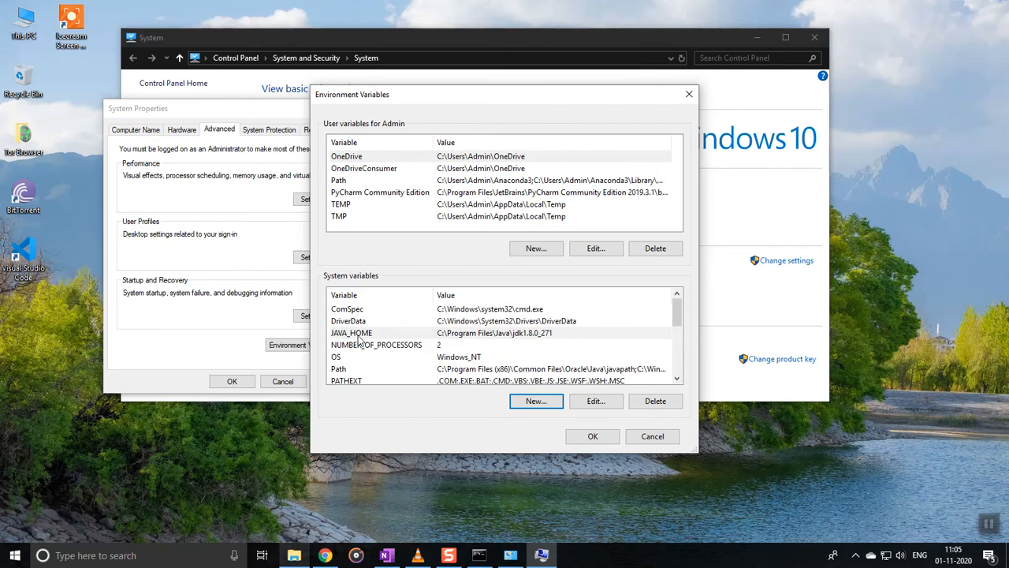
{"action": "double_click", "coordinate": [359, 334]}
{"action": "double_click", "coordinate": [427, 261]}
{"action": "key", "text": "ctrl+c"}
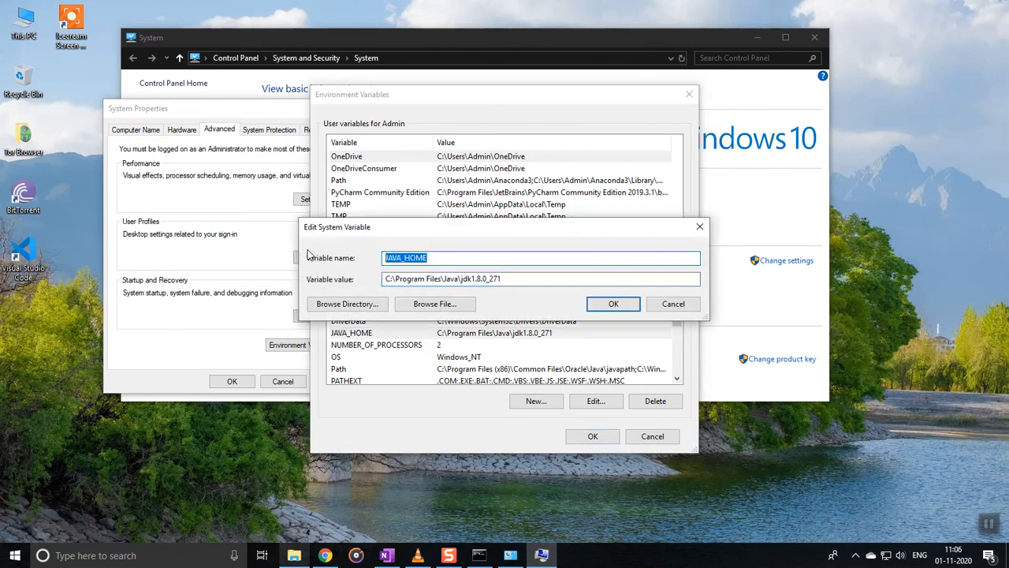
Step: Add a new %JAVA_HOME%\bin entry to the system Path variable
{"action": "left_click", "coordinate": [605, 305]}
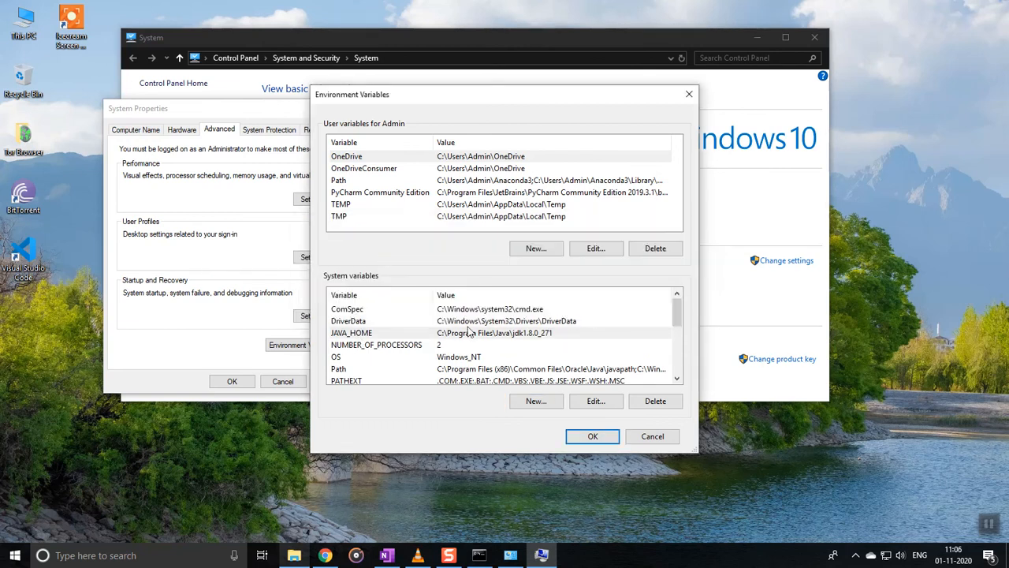
{"action": "left_click", "coordinate": [397, 323]}
{"action": "double_click", "coordinate": [516, 368]}
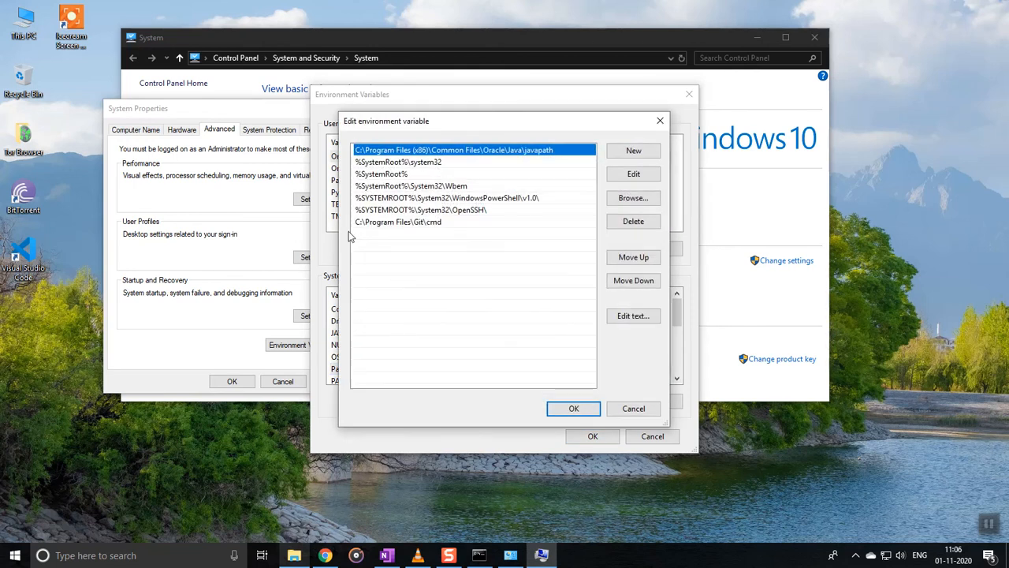
{"action": "left_click", "coordinate": [371, 239]}
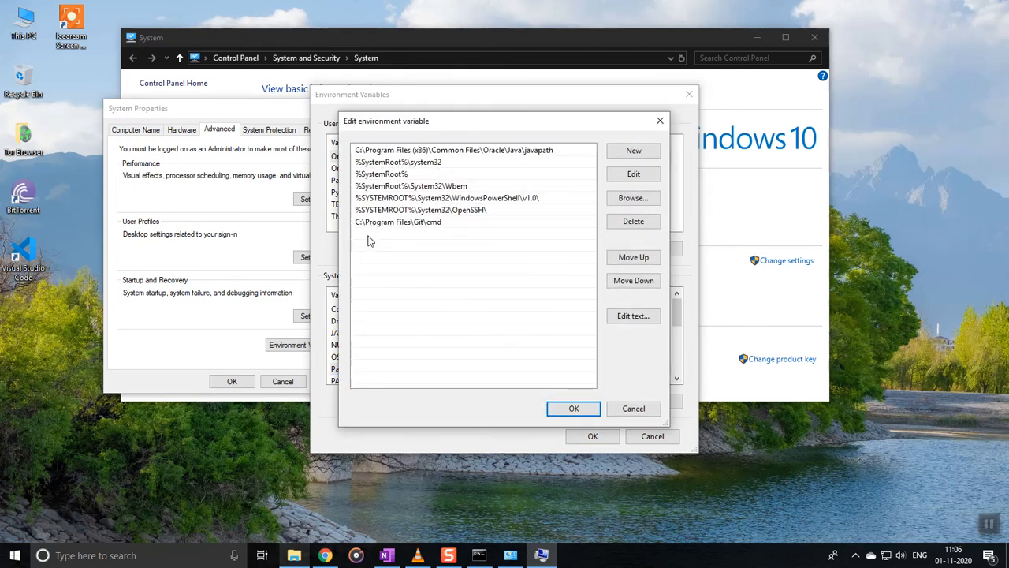
{"action": "double_click", "coordinate": [375, 236]}
{"action": "key", "text": "ctrl+v"}
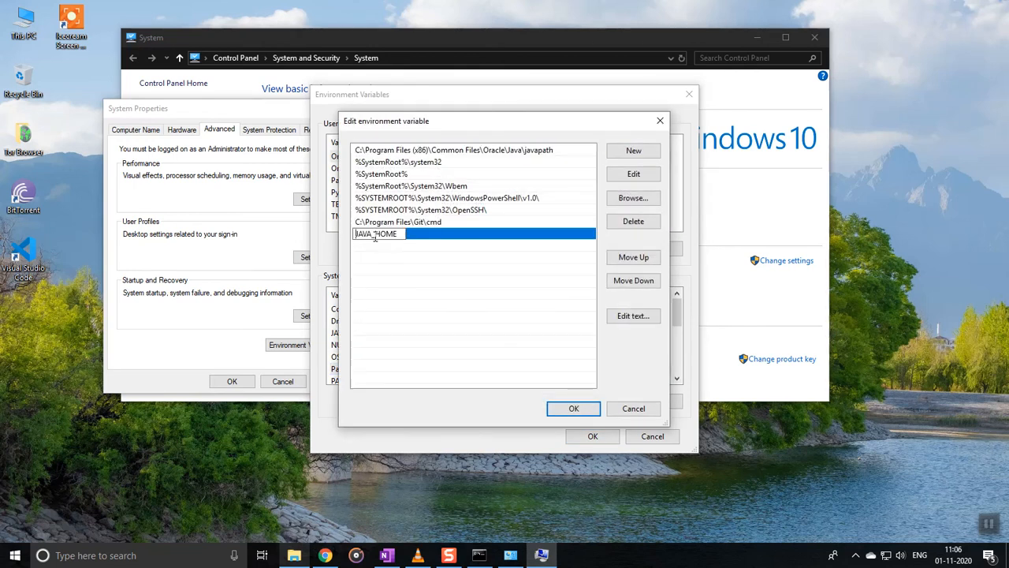
{"action": "type", "text": "%"}
{"action": "key", "text": "End"}
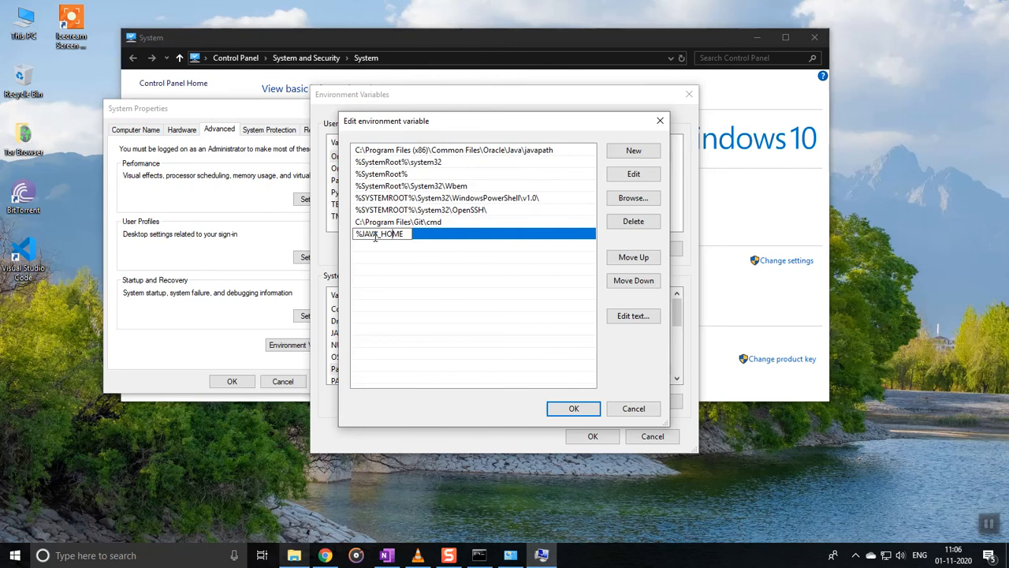
{"action": "type", "text": "%\\bin"}
Step: Save the Path, Environment Variables and System Properties changes with OK
{"action": "left_click", "coordinate": [561, 411]}
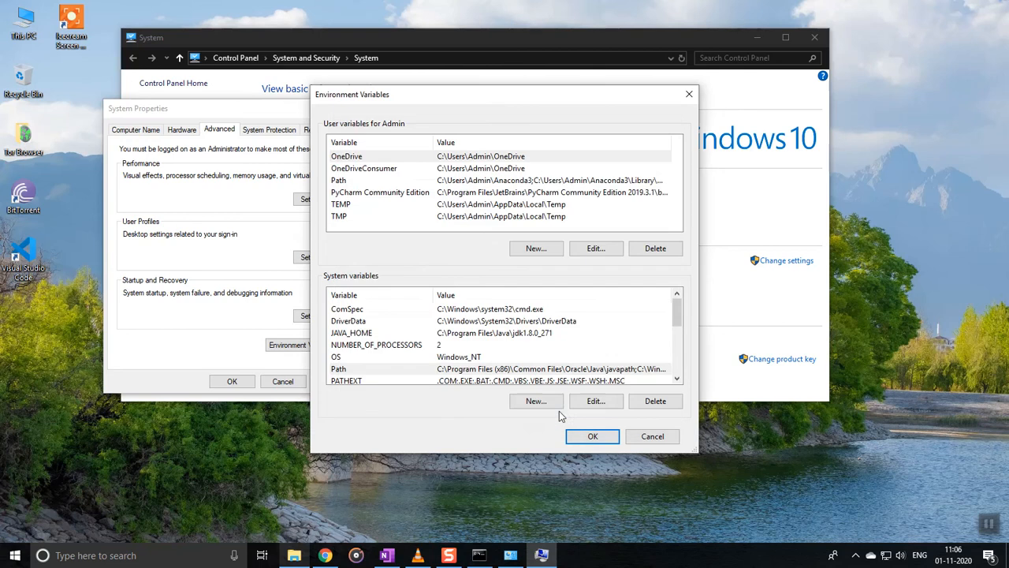
{"action": "left_click", "coordinate": [605, 436]}
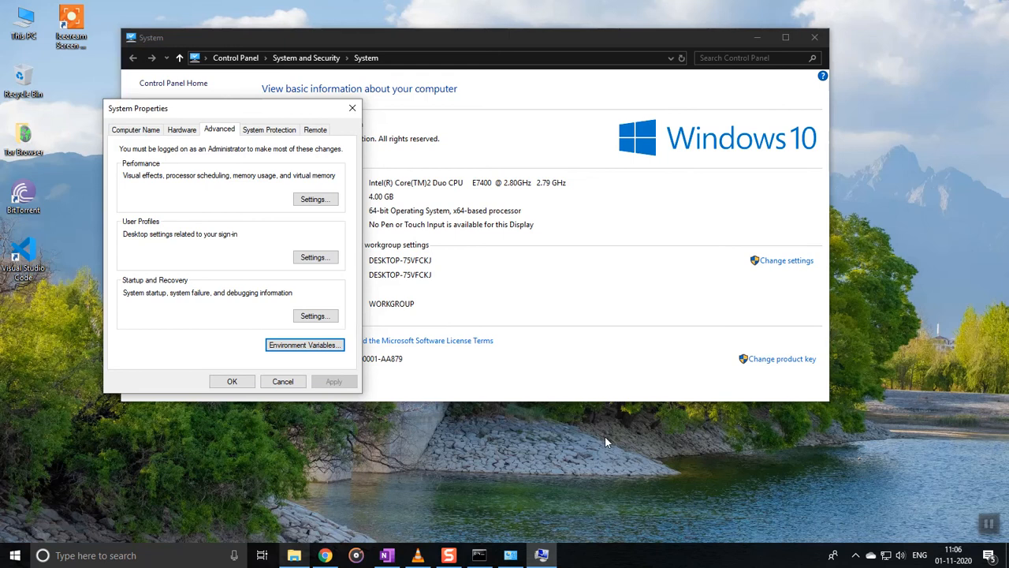
{"action": "left_click", "coordinate": [216, 382]}
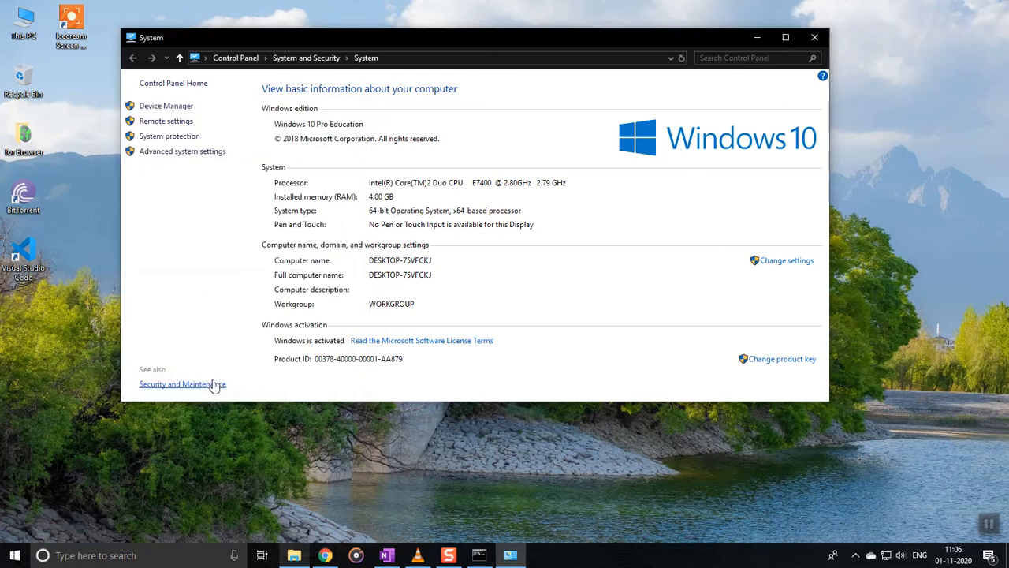
Step: In Command Prompt, run echo %JAVA_HOME% to print C:\Program Files\Java\jdk1.8.0_271
{"action": "left_click", "coordinate": [816, 40]}
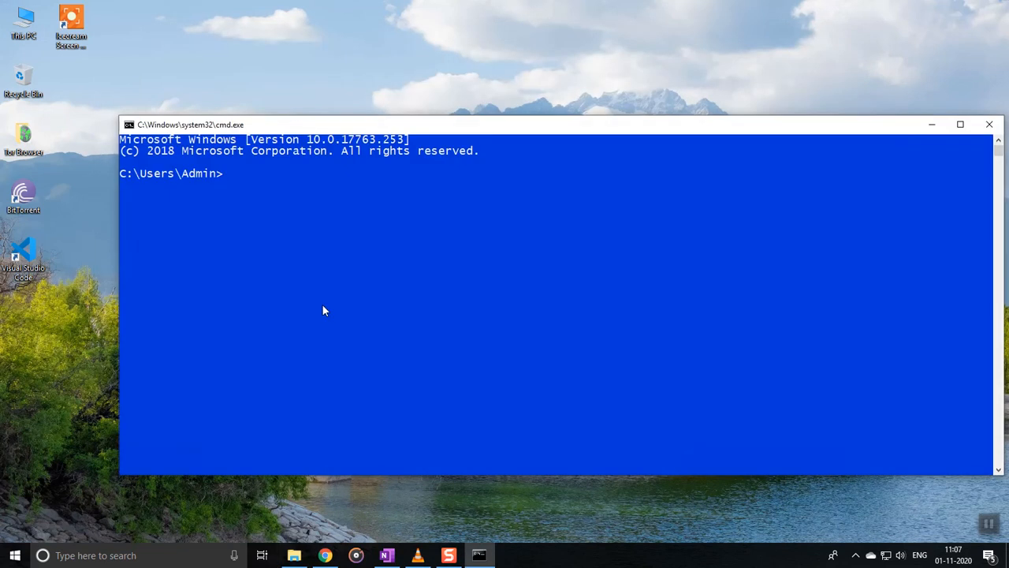
{"action": "type", "text": "echo JAVA_HOME"}
{"action": "key", "text": "Return"}
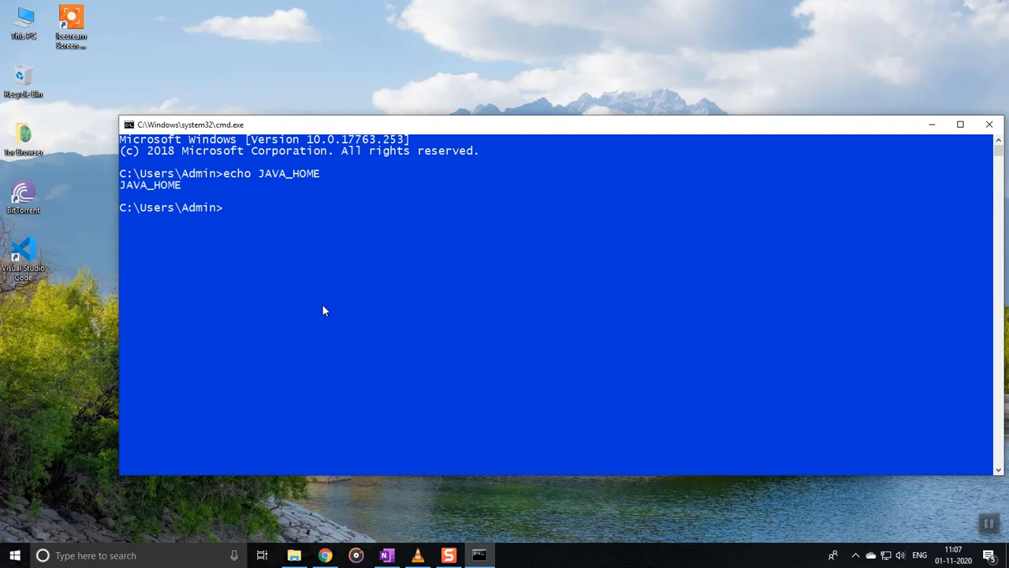
{"action": "key", "text": "Up"}
{"action": "type", "text": "%"}
{"action": "key", "text": "Left"}
{"action": "key", "text": "Left"}
{"action": "key", "text": "Left"}
{"action": "key", "text": "Left"}
{"action": "key", "text": "Left"}
{"action": "key", "text": "Left"}
{"action": "key", "text": "Left"}
{"action": "key", "text": "Left"}
{"action": "key", "text": "Left"}
{"action": "key", "text": "Left"}
{"action": "type", "text": "%"}
{"action": "key", "text": "Return"}
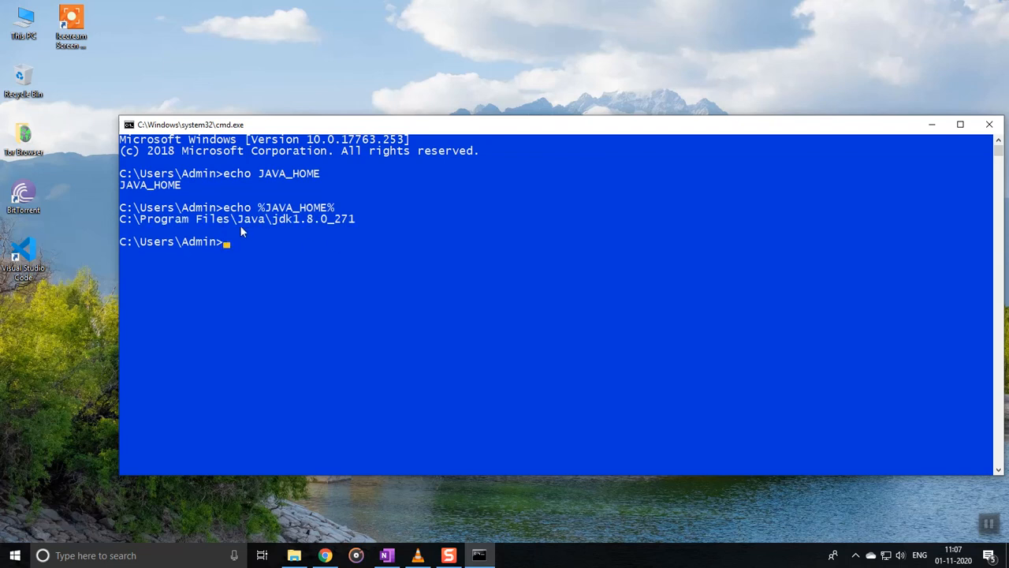
Step: Run the Java version check and highlight the reported version 1.8.0_271
{"action": "type", "text": "java -version"}
{"action": "key", "text": "Return"}
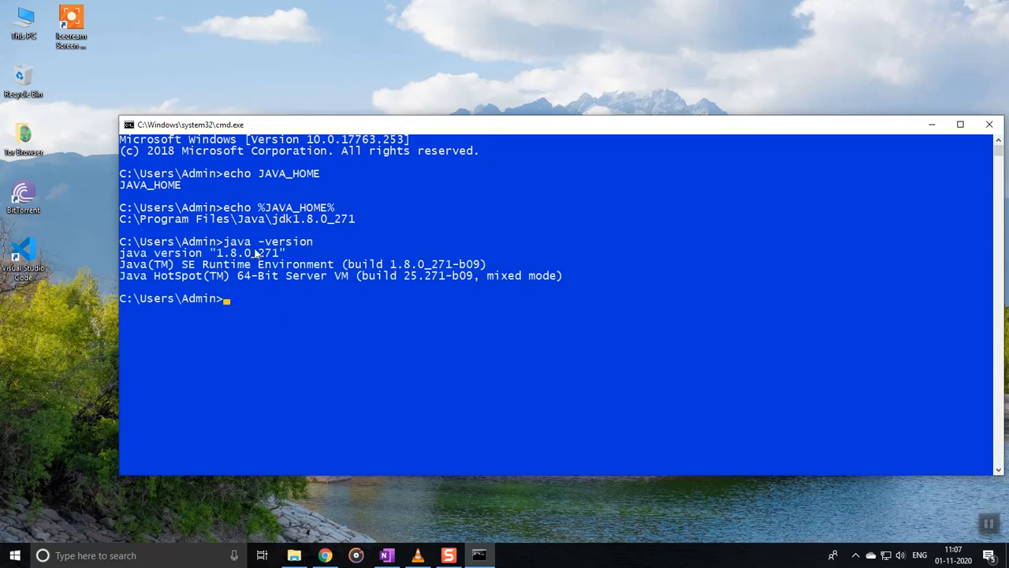
{"action": "left_click_drag", "start_coordinate": [210, 253], "coordinate": [300, 253]}
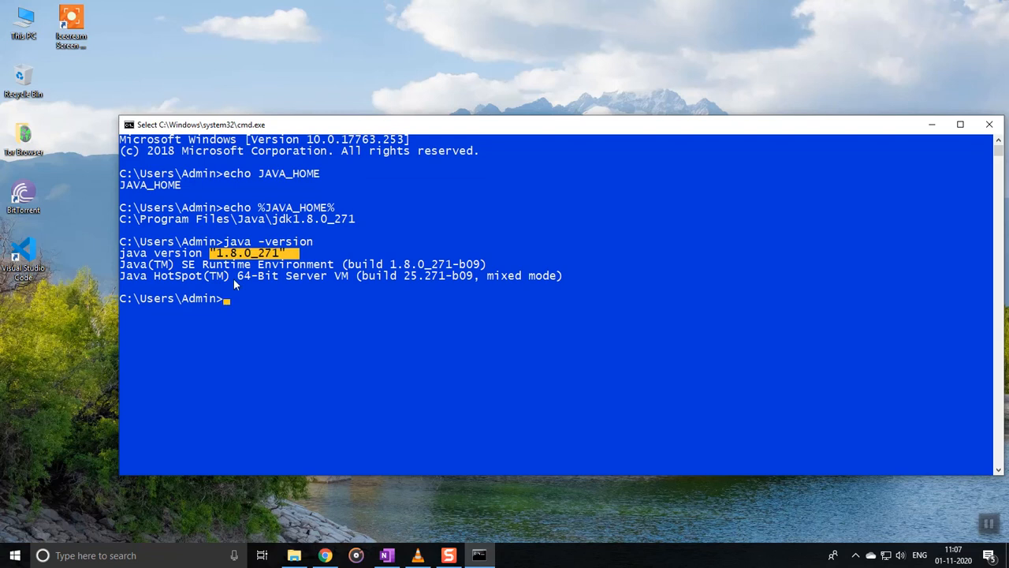